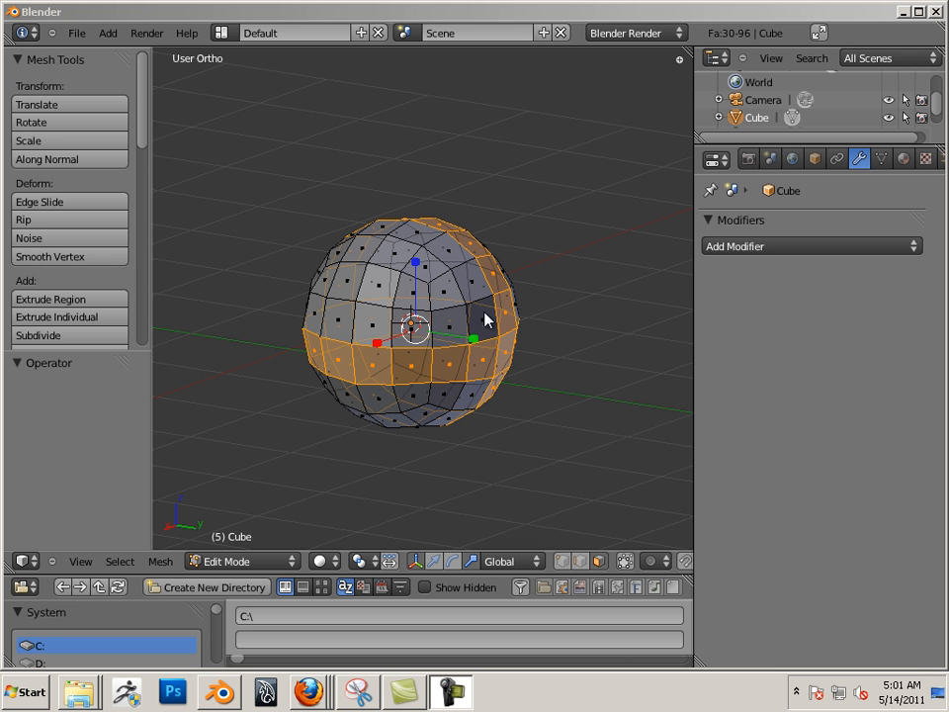
{"action": "scroll", "coordinate": [474, 314], "scroll_direction": "up", "scroll_amount": 2}
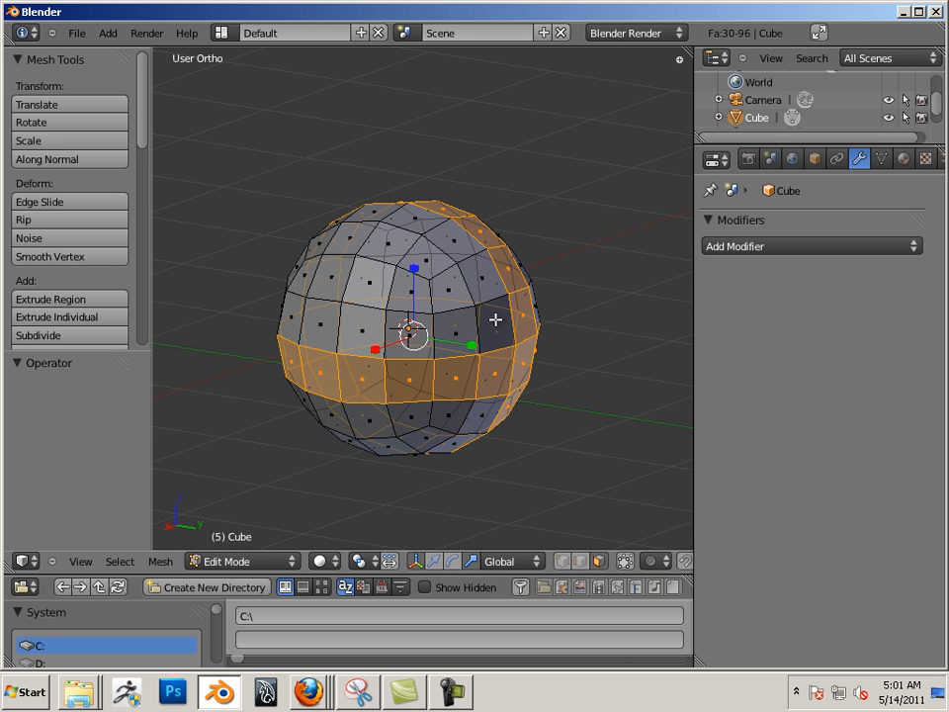
{"action": "scroll", "coordinate": [493, 317], "scroll_direction": "down", "scroll_amount": 2}
{"action": "scroll", "coordinate": [395, 306], "scroll_direction": "up", "scroll_amount": 2}
Step: Add two crossing vertical face loops to the ring selection, then undo a trial scale
{"action": "right_click", "coordinate": [391, 307], "text": "alt+shift"}
{"action": "mouse_move", "coordinate": [440, 299]}
{"action": "middle_mouse_down"}
{"action": "mouse_move", "coordinate": [383, 313]}
{"action": "mouse_move", "coordinate": [345, 287]}
{"action": "mouse_move", "coordinate": [462, 284]}
{"action": "mouse_move", "coordinate": [426, 300]}
{"action": "mouse_move", "coordinate": [438, 296]}
{"action": "middle_mouse_up"}
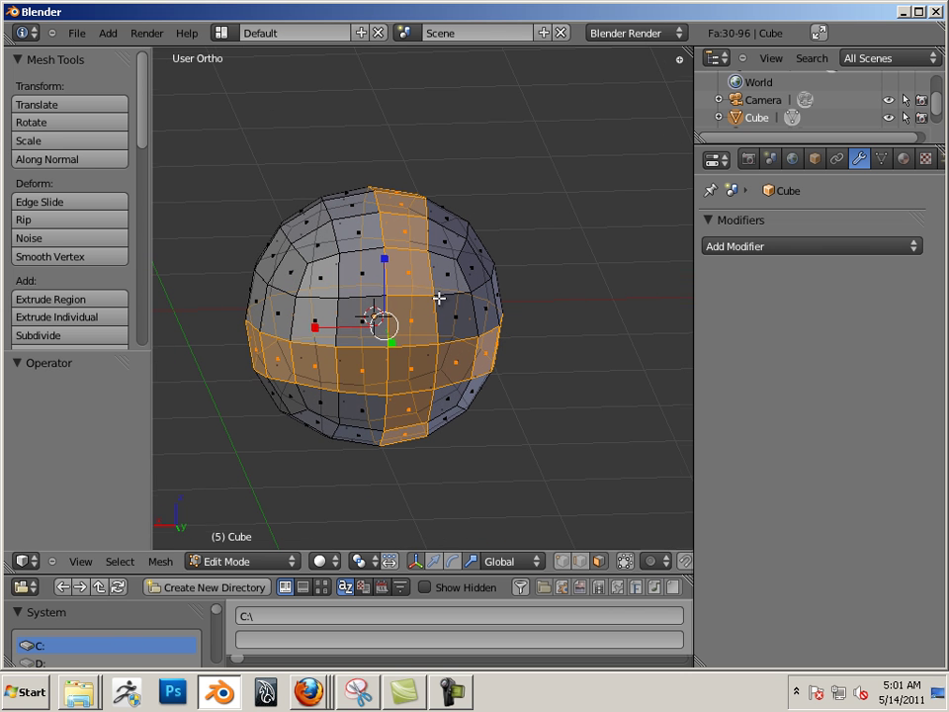
{"action": "right_click", "coordinate": [364, 300], "text": "alt+shift"}
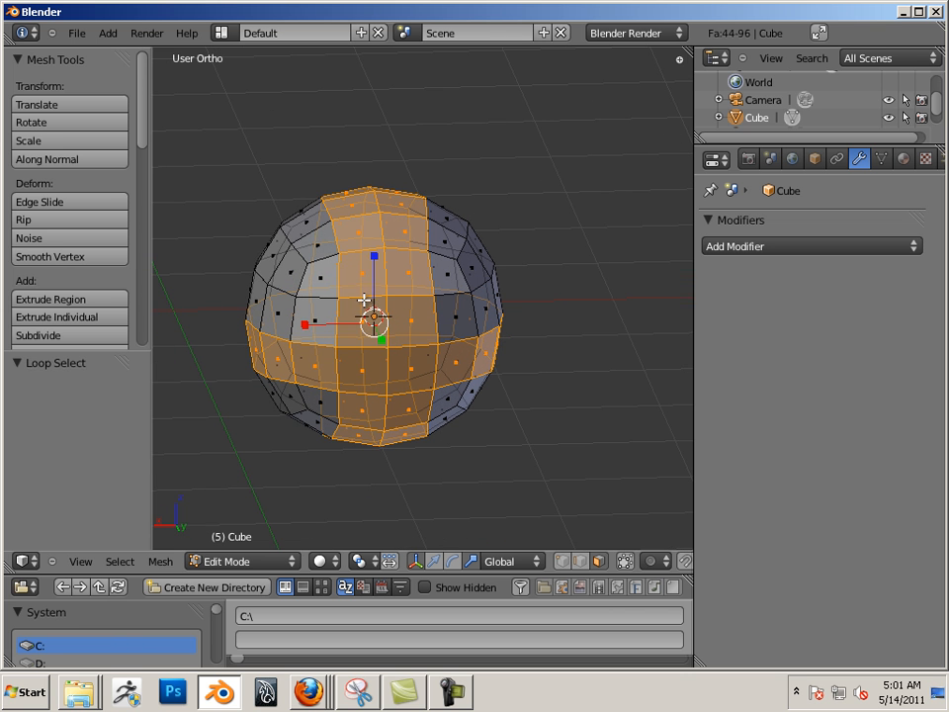
{"action": "key", "text": "s"}
{"action": "left_click", "coordinate": [408, 310]}
{"action": "key", "text": "ctrl+z"}
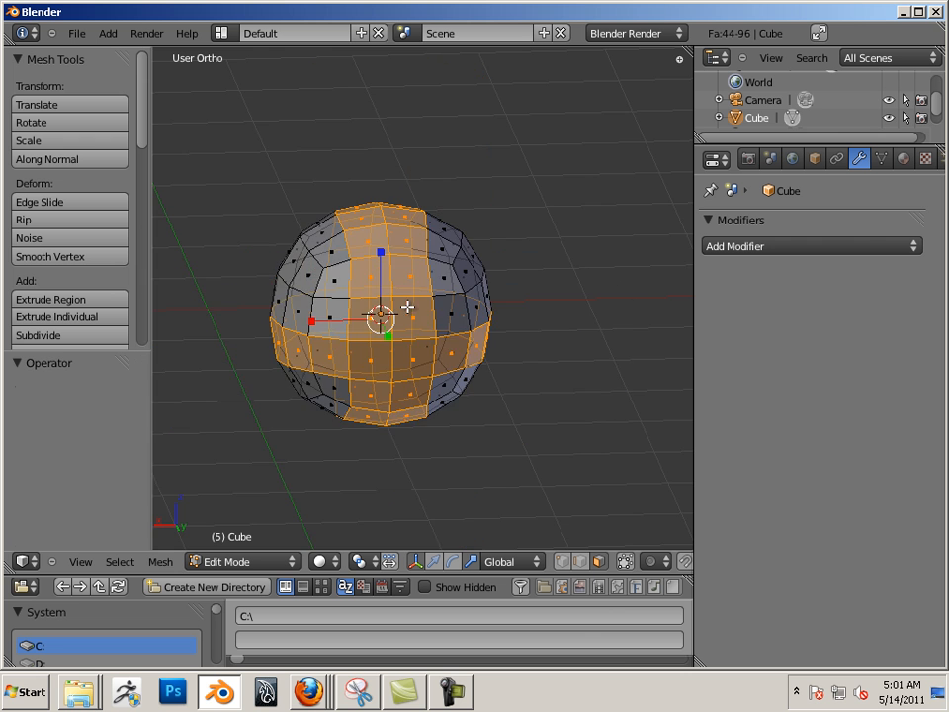
{"action": "mouse_move", "coordinate": [491, 350]}
{"action": "middle_mouse_down"}
{"action": "mouse_move", "coordinate": [564, 342]}
{"action": "mouse_move", "coordinate": [516, 348]}
{"action": "middle_mouse_up"}
{"action": "scroll", "coordinate": [564, 342], "scroll_direction": "up", "scroll_amount": 4}
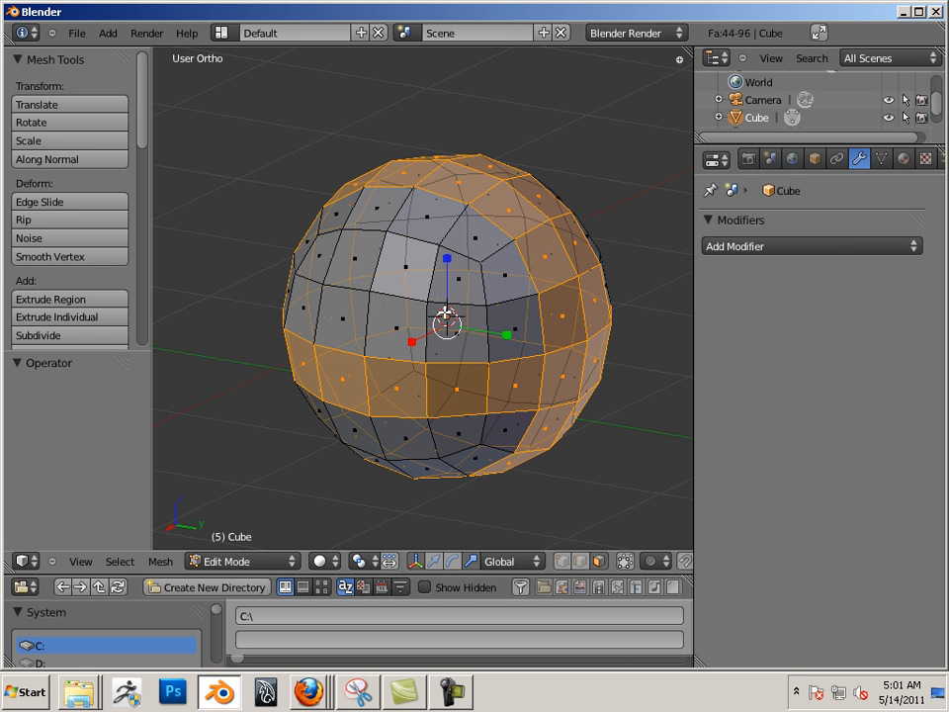
Step: Extrude the selected loops in place and scale them outward about 1.19 into a raised band
{"action": "key", "text": "e"}
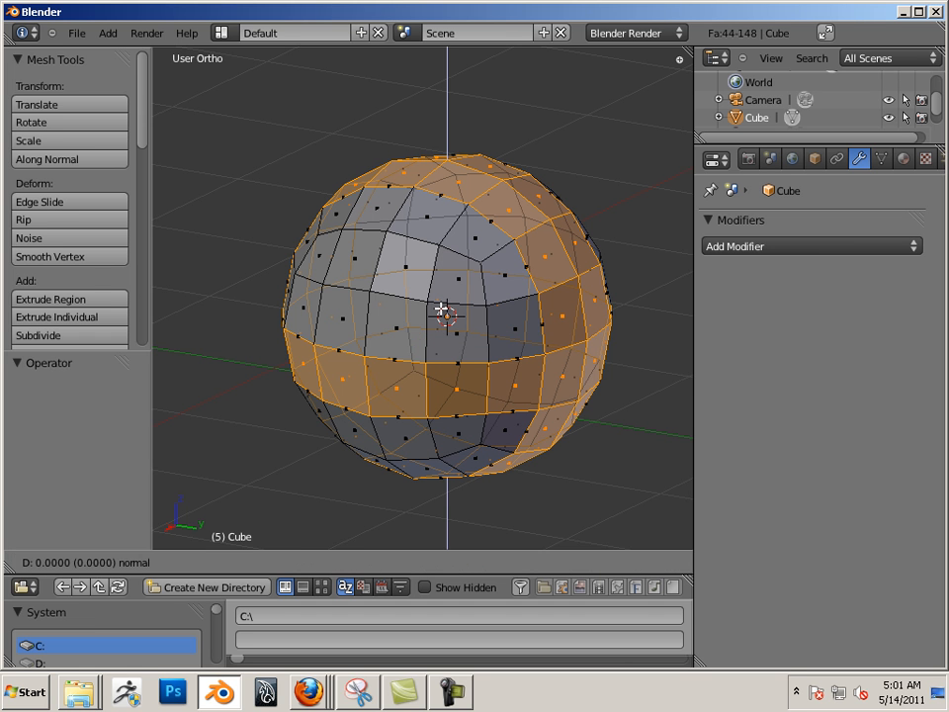
{"action": "left_click", "coordinate": [442, 309]}
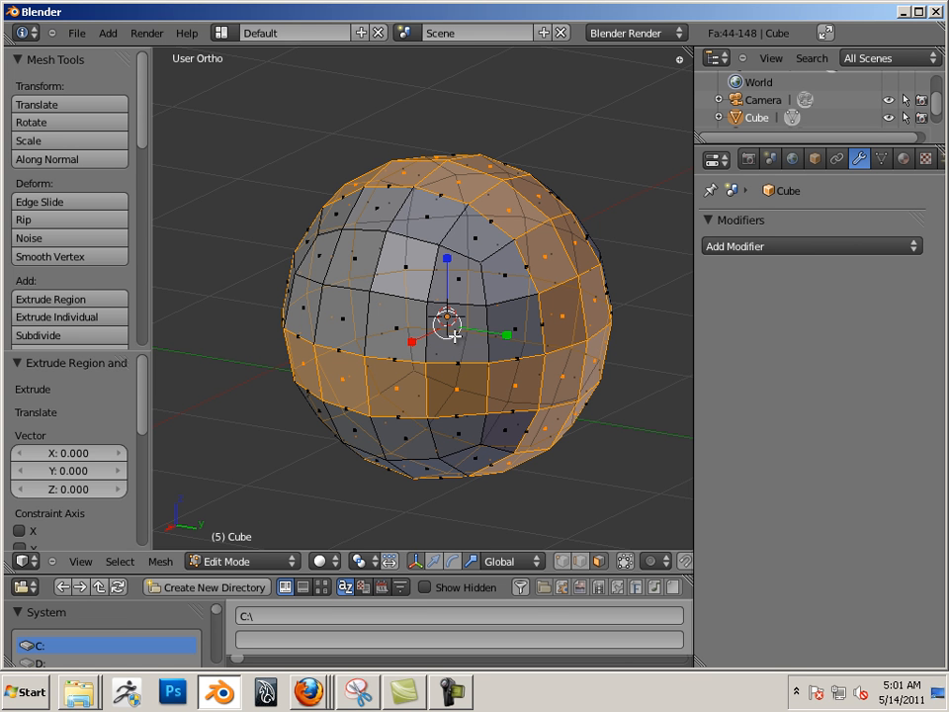
{"action": "key", "text": "s"}
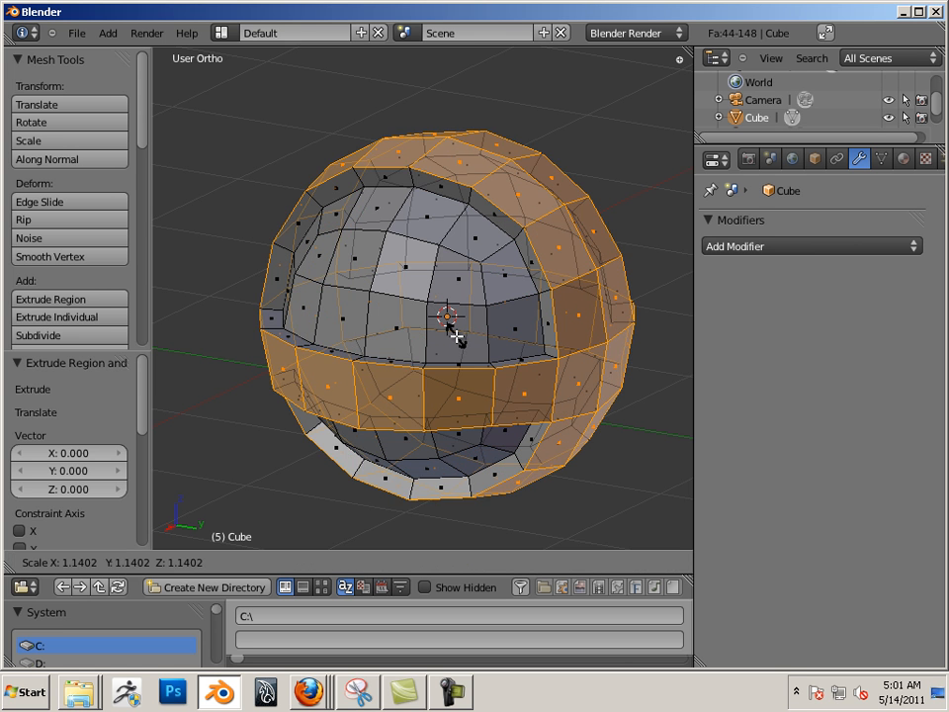
{"action": "left_click", "coordinate": [392, 310]}
{"action": "mouse_move", "coordinate": [393, 309]}
{"action": "middle_mouse_down"}
{"action": "mouse_move", "coordinate": [502, 271]}
{"action": "mouse_move", "coordinate": [396, 204]}
{"action": "mouse_move", "coordinate": [249, 277]}
{"action": "mouse_move", "coordinate": [347, 248]}
{"action": "mouse_move", "coordinate": [540, 286]}
{"action": "mouse_move", "coordinate": [353, 303]}
{"action": "mouse_move", "coordinate": [278, 240]}
{"action": "mouse_move", "coordinate": [278, 276]}
{"action": "mouse_move", "coordinate": [243, 268]}
{"action": "mouse_move", "coordinate": [336, 266]}
{"action": "mouse_move", "coordinate": [428, 298]}
{"action": "mouse_move", "coordinate": [398, 275]}
{"action": "mouse_move", "coordinate": [387, 283]}
{"action": "mouse_move", "coordinate": [410, 256]}
{"action": "mouse_move", "coordinate": [387, 256]}
{"action": "mouse_move", "coordinate": [342, 315]}
{"action": "mouse_move", "coordinate": [366, 331]}
{"action": "mouse_move", "coordinate": [386, 430]}
{"action": "mouse_move", "coordinate": [634, 296]}
{"action": "mouse_move", "coordinate": [542, 260]}
{"action": "middle_mouse_up"}
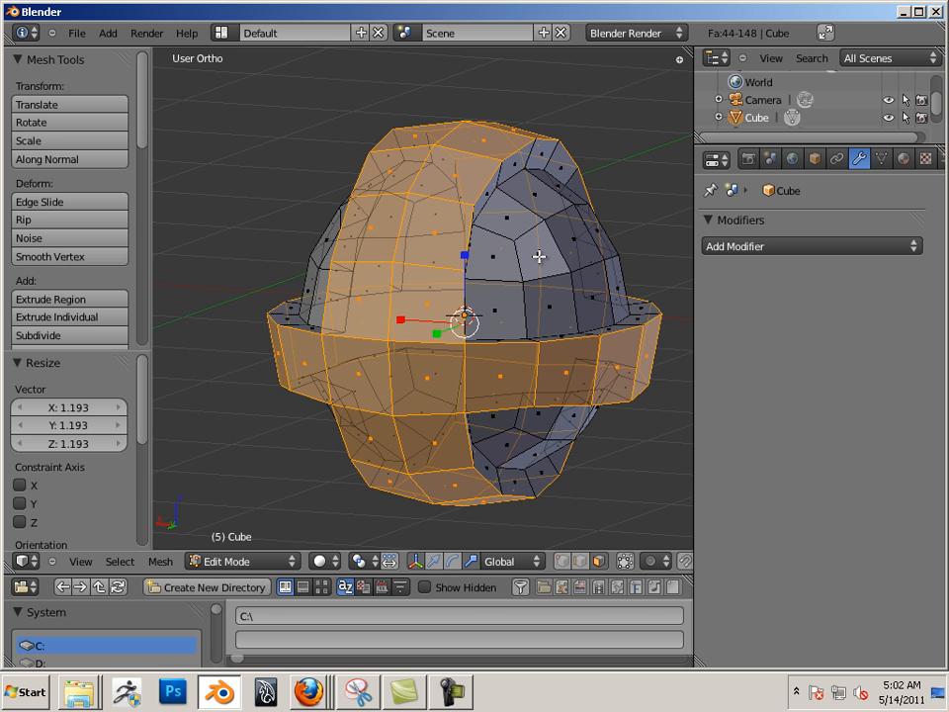
Step: Undo the raised band and select four faces on top of the sphere
{"action": "key", "text": "ctrl+z"}
{"action": "key", "text": "ctrl+z"}
{"action": "mouse_move", "coordinate": [595, 207]}
{"action": "middle_mouse_down"}
{"action": "mouse_move", "coordinate": [584, 275]}
{"action": "mouse_move", "coordinate": [485, 252]}
{"action": "middle_mouse_up"}
{"action": "key", "text": "ctrl+z"}
{"action": "right_click", "coordinate": [504, 209], "text": "shift"}
{"action": "right_click", "coordinate": [448, 195], "text": "shift"}
{"action": "right_click", "coordinate": [523, 239], "text": "shift"}
{"action": "scroll", "coordinate": [494, 232], "scroll_direction": "down", "scroll_amount": 3}
Step: Scale the four faces along Z and extrude them upward about 2.4 into a tall column
{"action": "key", "text": "s"}
{"action": "key", "text": "z"}
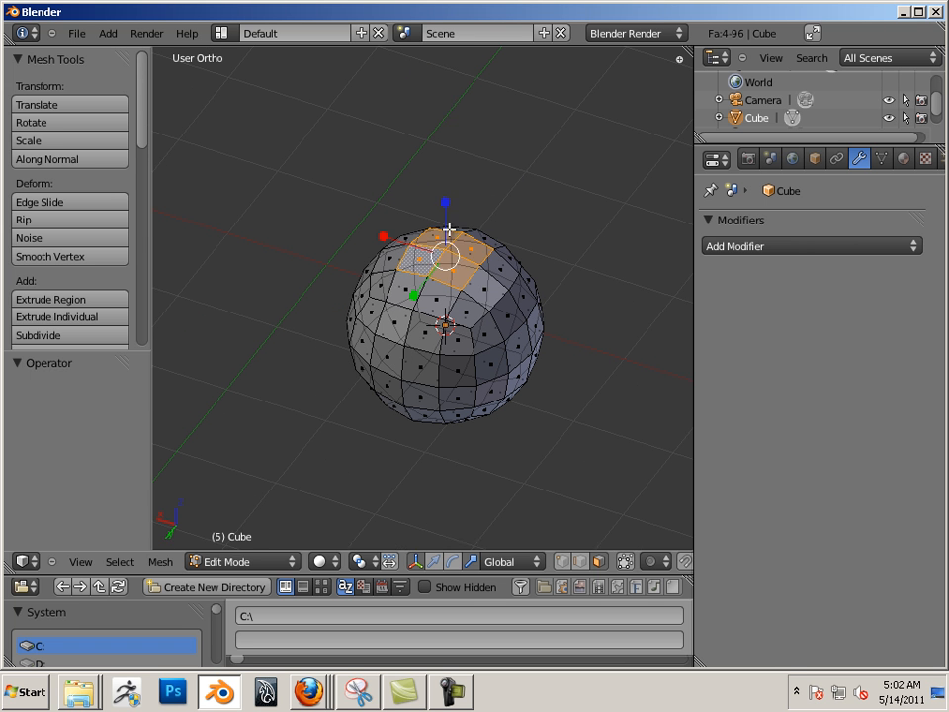
{"action": "left_click", "coordinate": [454, 209]}
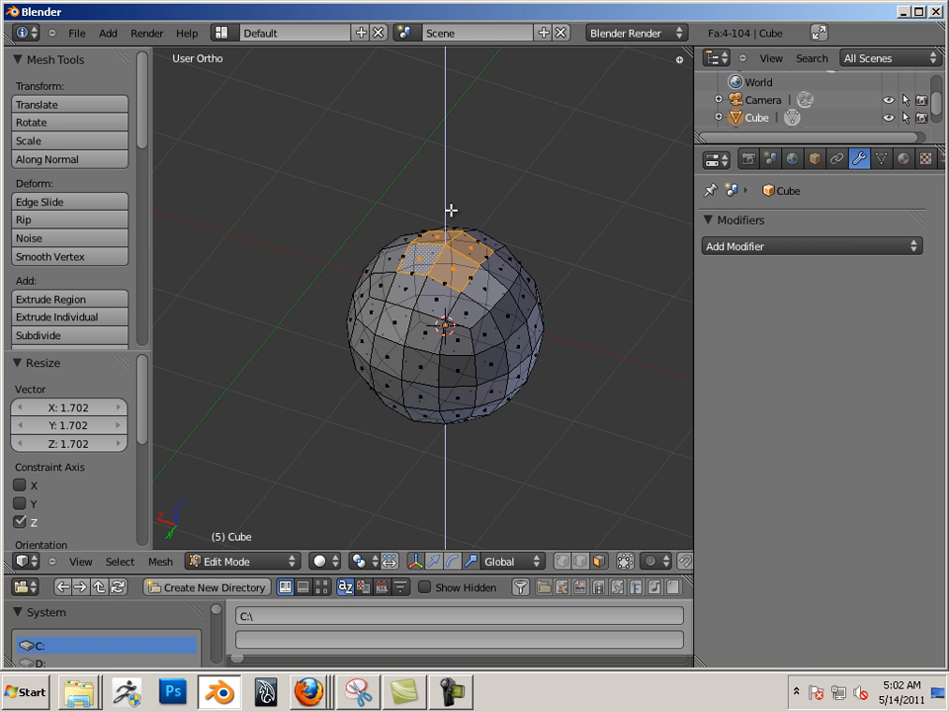
{"action": "key", "text": "e"}
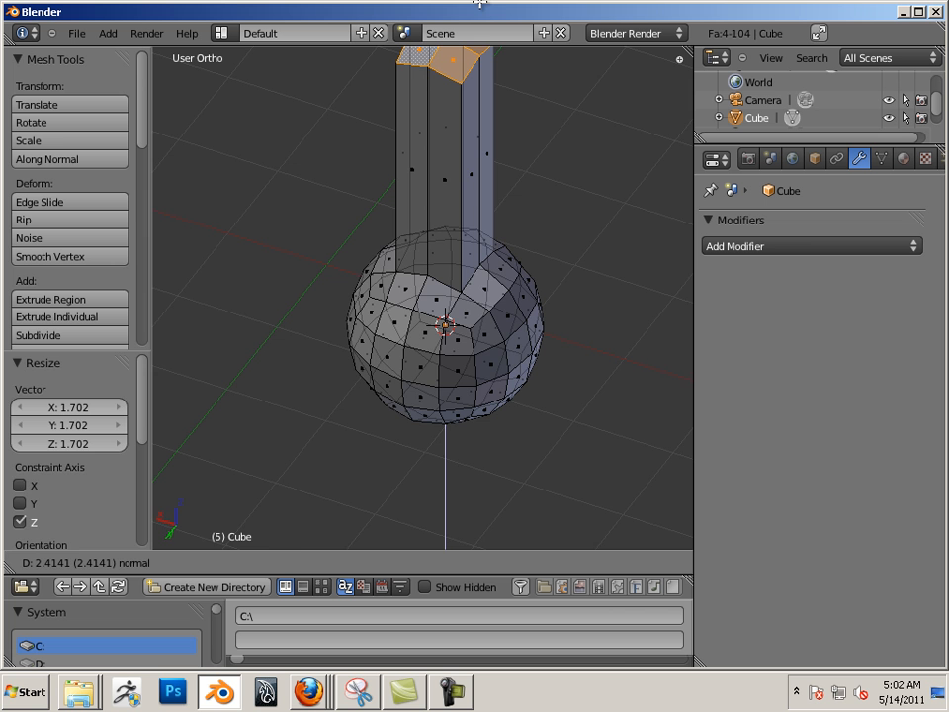
{"action": "left_click", "coordinate": [479, 3]}
{"action": "middle_click_drag", "start_coordinate": [510, 269], "coordinate": [492, 228]}
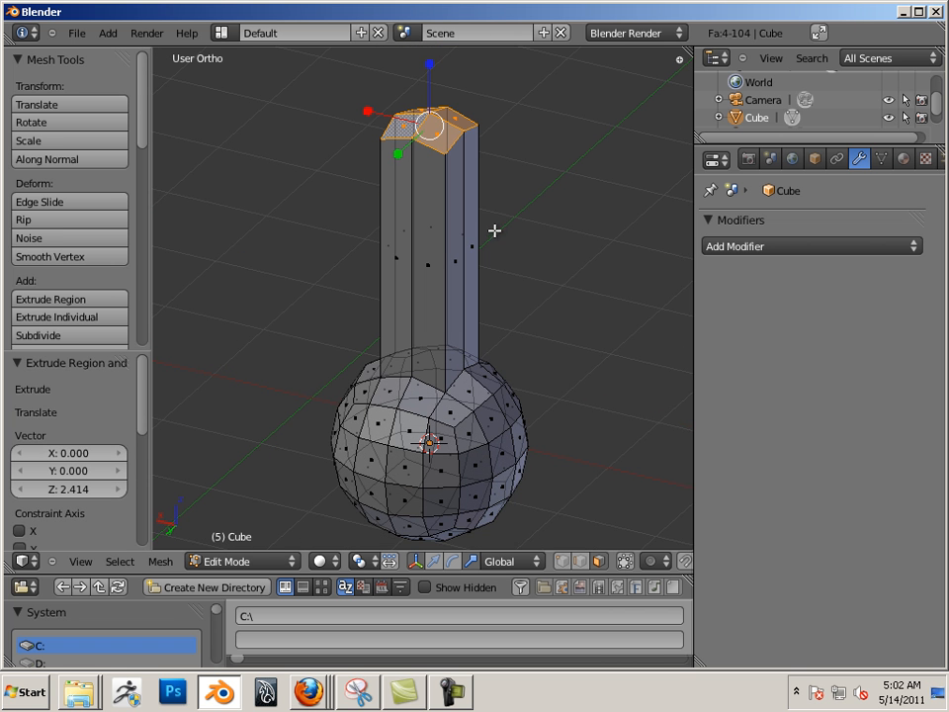
{"action": "scroll", "coordinate": [499, 247], "scroll_direction": "up", "scroll_amount": 1}
{"action": "scroll", "coordinate": [509, 208], "scroll_direction": "up", "scroll_amount": 1}
{"action": "scroll", "coordinate": [529, 247], "scroll_direction": "up", "scroll_amount": 1}
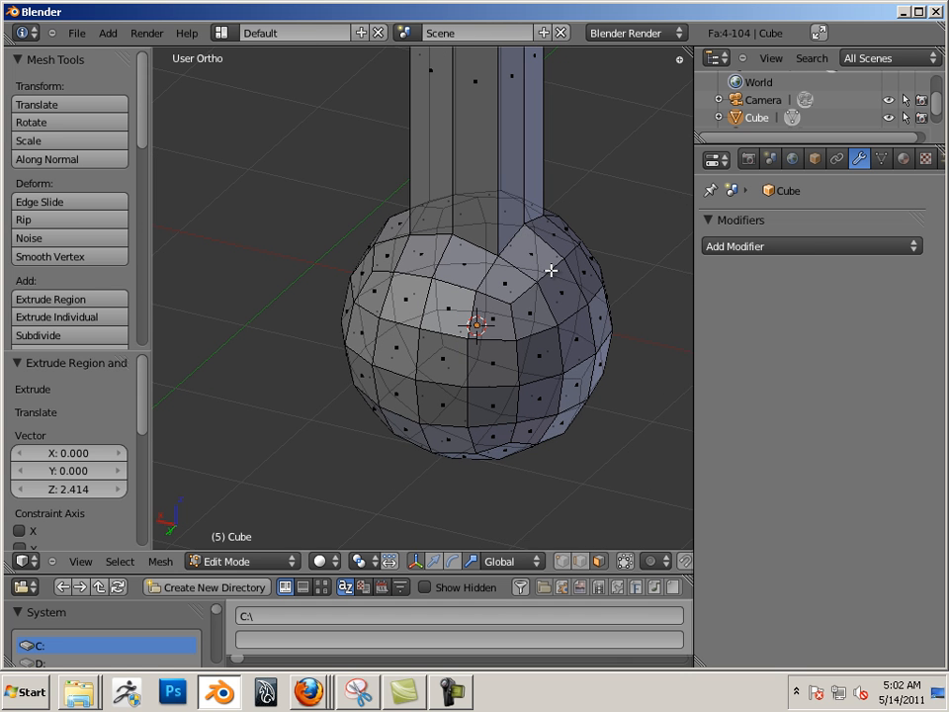
Step: Select the ring around the sphere plus face loops running up the column, dropping a stray lower ring
{"action": "right_click", "coordinate": [550, 272], "text": "alt"}
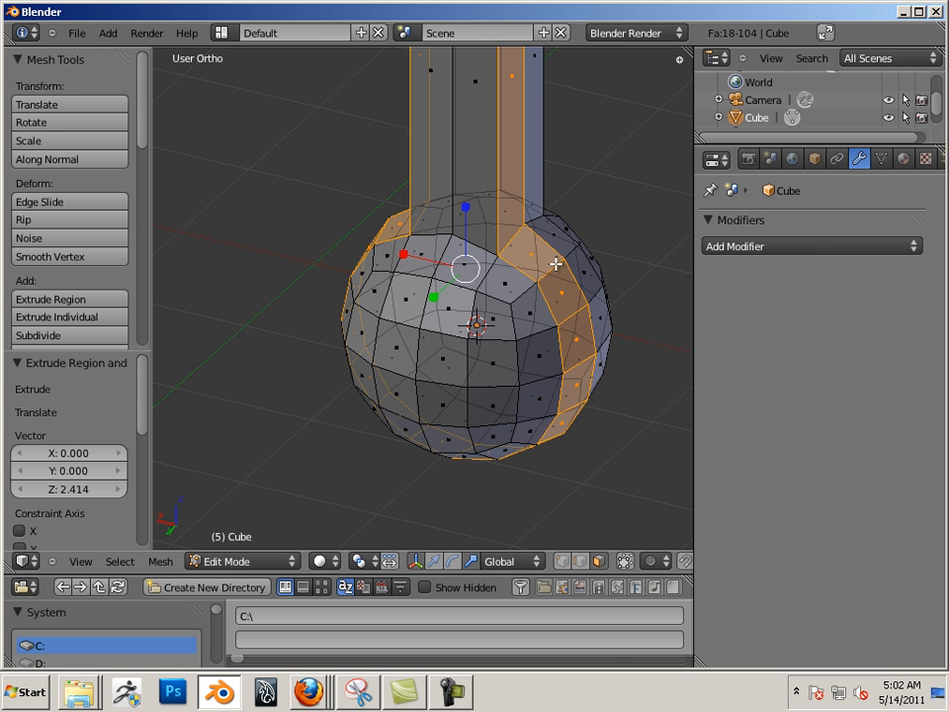
{"action": "right_click", "coordinate": [568, 251], "text": "alt"}
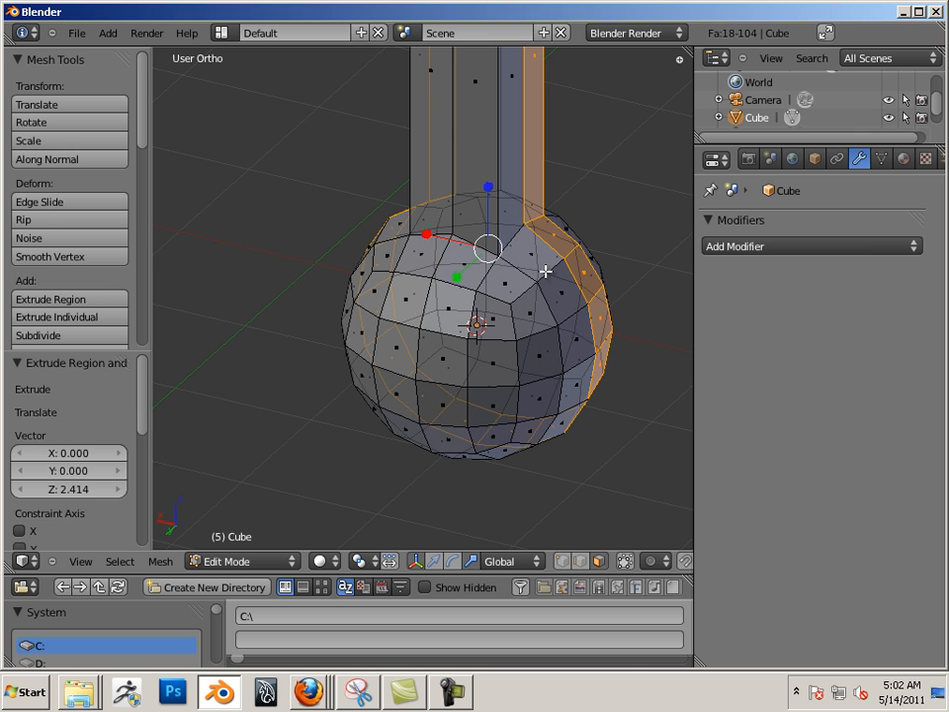
{"action": "right_click", "coordinate": [545, 271], "text": "alt+shift"}
{"action": "right_click", "coordinate": [548, 273], "text": "alt+shift"}
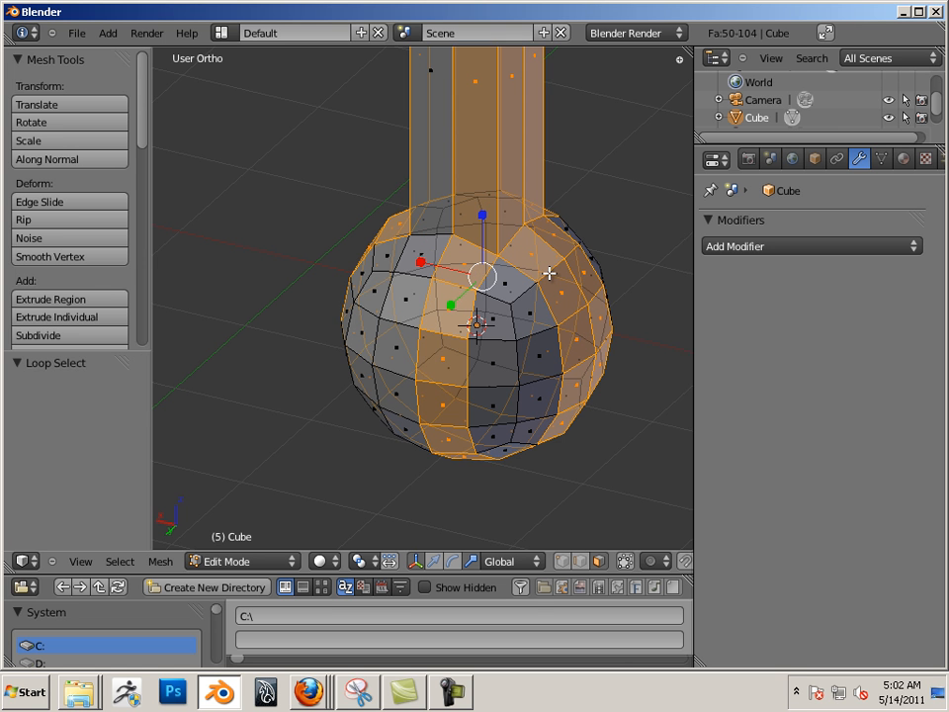
{"action": "right_click", "coordinate": [605, 311]}
{"action": "right_click", "coordinate": [569, 255], "text": "alt+shift"}
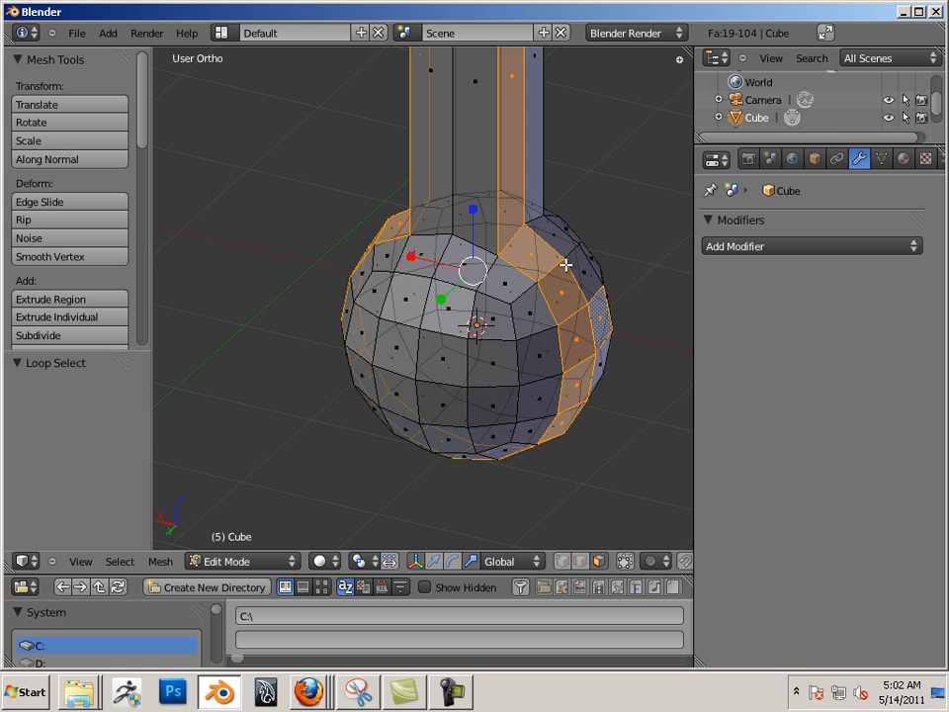
{"action": "mouse_move", "coordinate": [588, 285]}
{"action": "middle_mouse_down"}
{"action": "mouse_move", "coordinate": [559, 335]}
{"action": "mouse_move", "coordinate": [512, 344]}
{"action": "middle_mouse_up"}
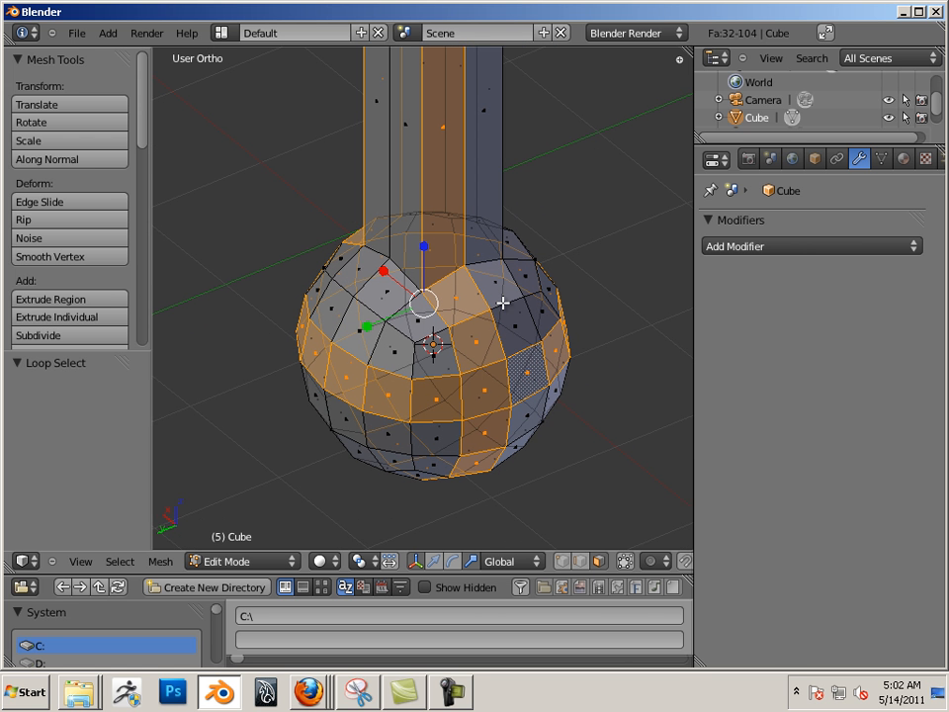
{"action": "right_click", "coordinate": [503, 304], "text": "alt+shift"}
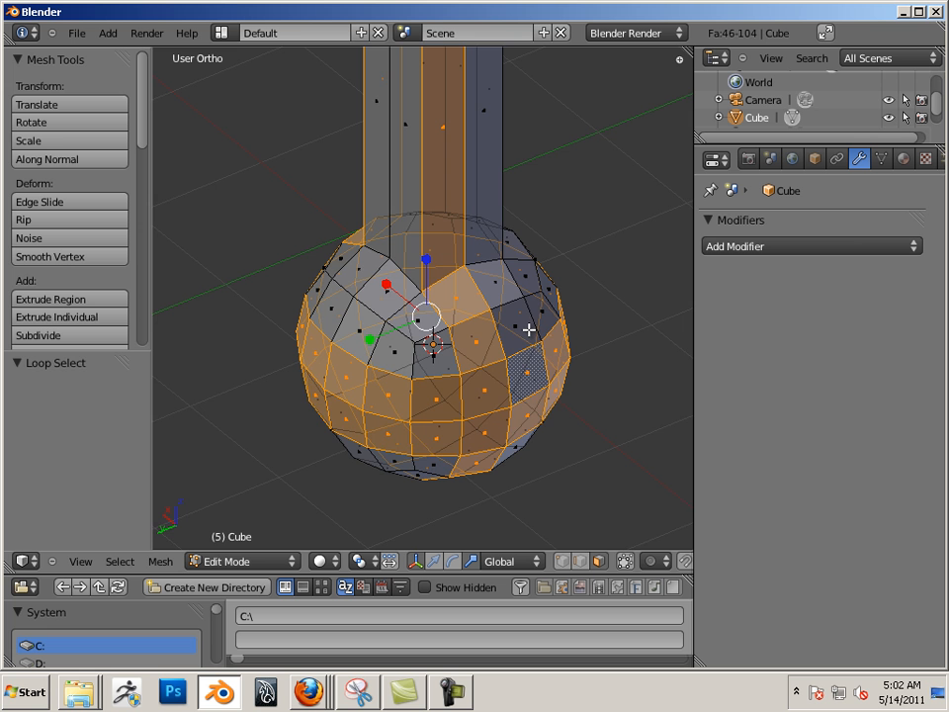
{"action": "key", "text": "ctrl+z"}
{"action": "scroll", "coordinate": [580, 340], "scroll_direction": "up", "scroll_amount": 2}
{"action": "scroll", "coordinate": [554, 339], "scroll_direction": "up", "scroll_amount": 2}
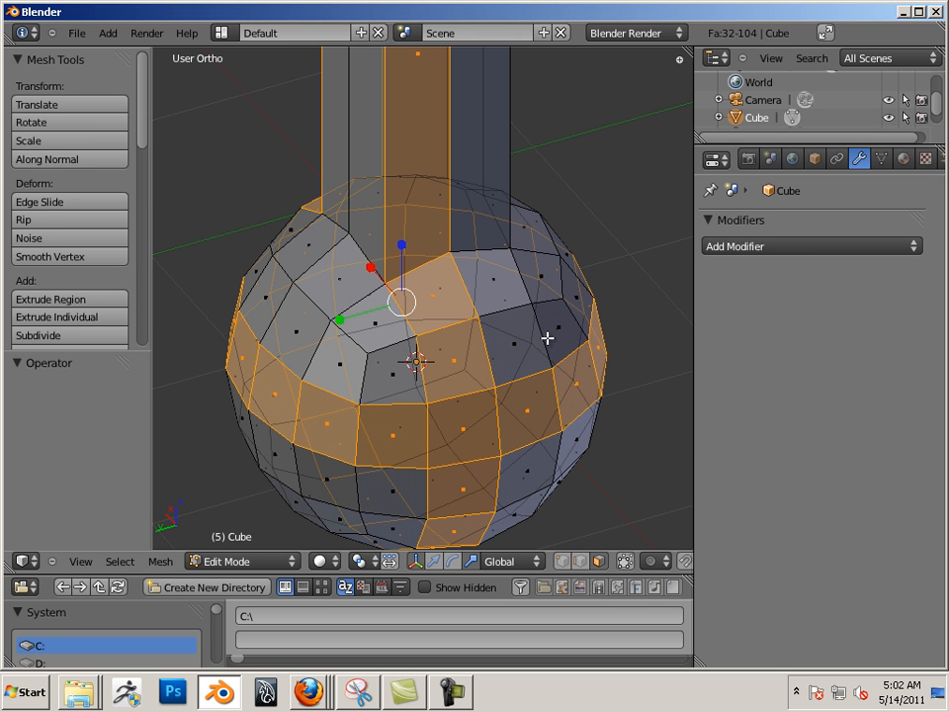
Step: Enable Limit Selection to Visible, add the column's face strip, and undo a trial scale
{"action": "left_click", "coordinate": [623, 561]}
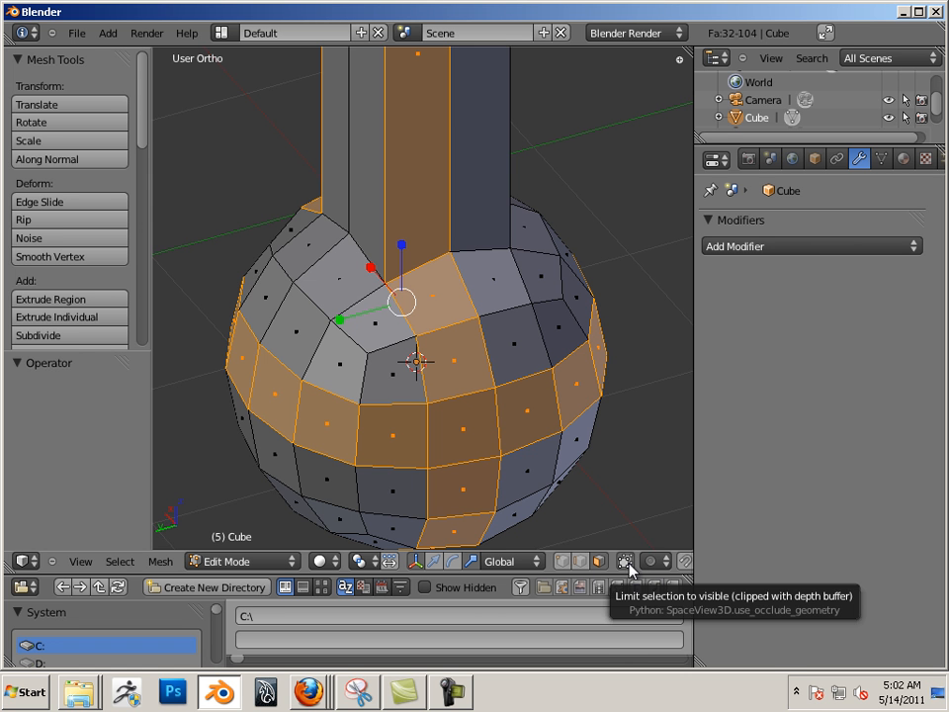
{"action": "right_click", "coordinate": [500, 311], "text": "alt+shift"}
{"action": "key", "text": "s"}
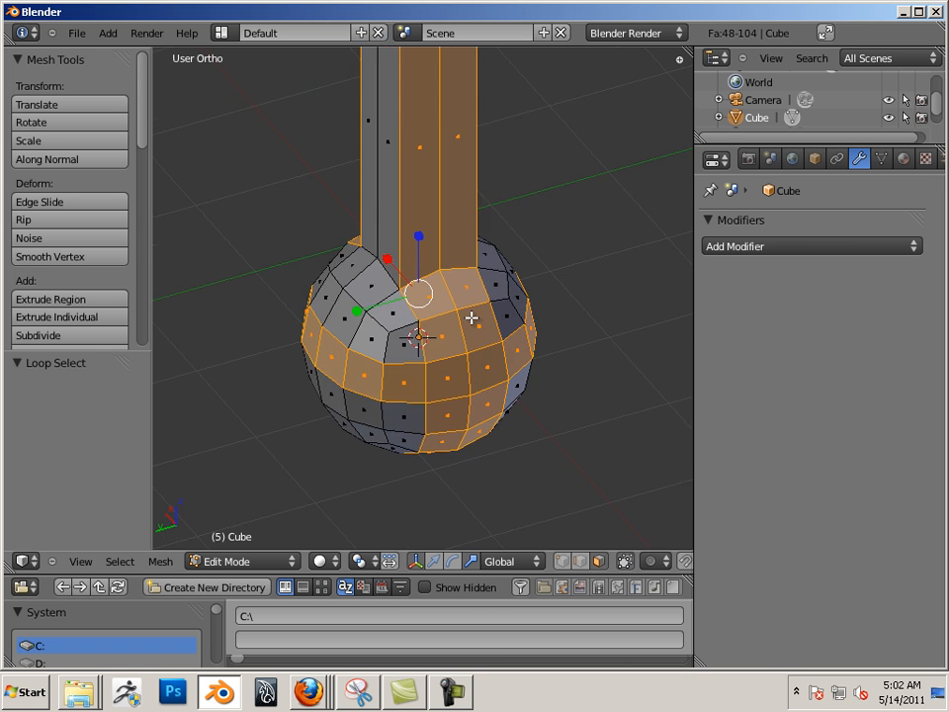
{"action": "left_click", "coordinate": [470, 298]}
{"action": "key", "text": "ctrl+z"}
{"action": "scroll", "coordinate": [542, 332], "scroll_direction": "down", "scroll_amount": 3}
{"action": "mouse_move", "coordinate": [542, 332]}
{"action": "middle_mouse_down"}
{"action": "mouse_move", "coordinate": [489, 328]}
{"action": "mouse_move", "coordinate": [577, 309]}
{"action": "mouse_move", "coordinate": [485, 356]}
{"action": "mouse_move", "coordinate": [530, 360]}
{"action": "mouse_move", "coordinate": [511, 348]}
{"action": "middle_mouse_up"}
{"action": "scroll", "coordinate": [583, 312], "scroll_direction": "up", "scroll_amount": 3}
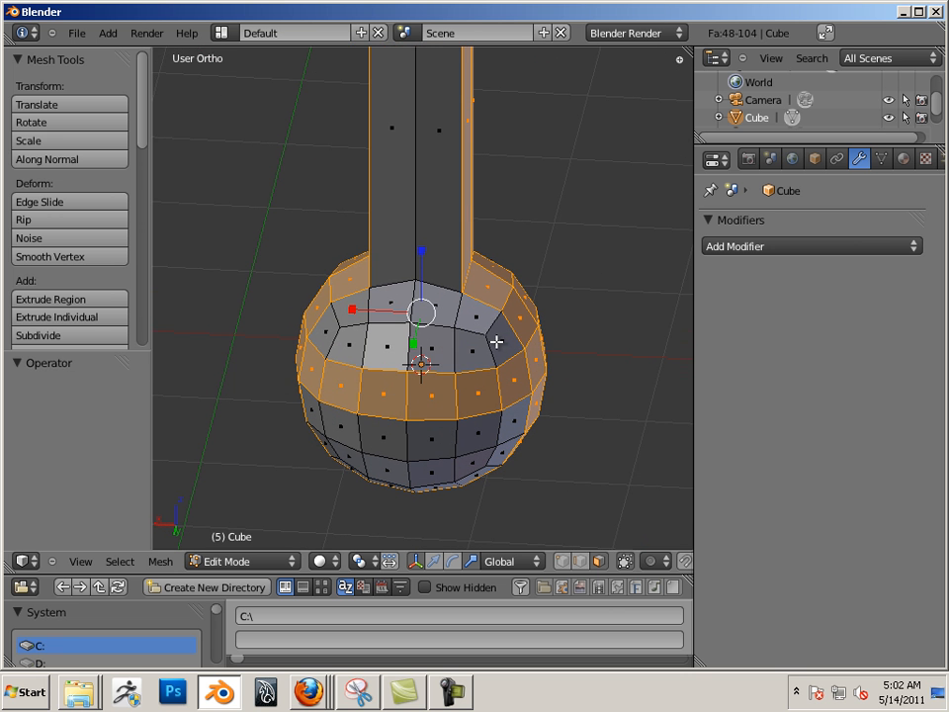
Step: Extrude the ring and column faces in place and try enlarging the extruded region
{"action": "key", "text": "e"}
{"action": "right_click", "coordinate": [495, 342]}
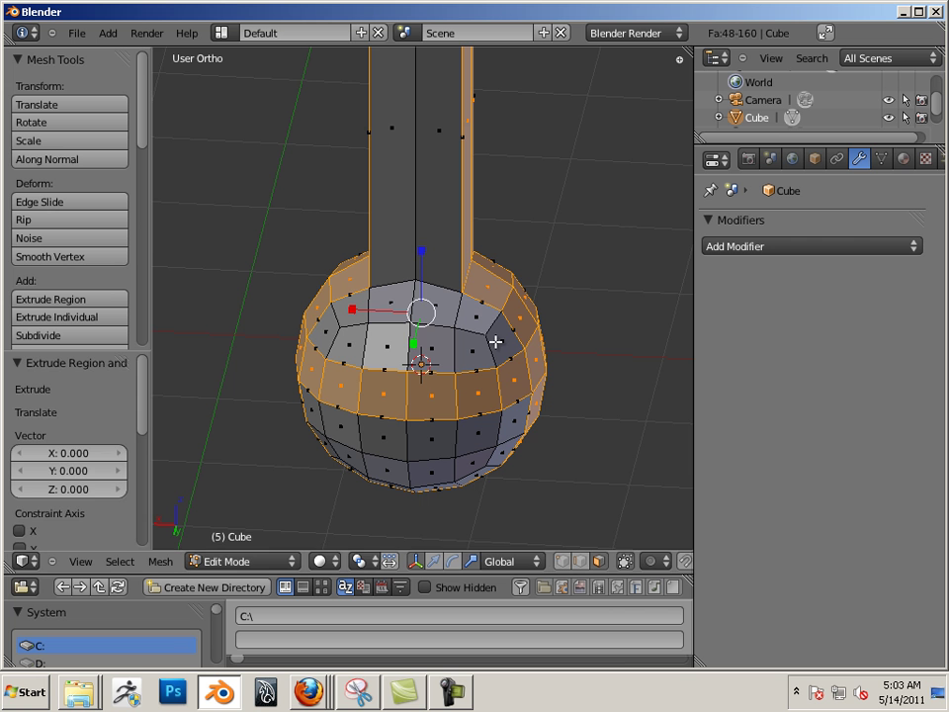
{"action": "key", "text": "s"}
{"action": "left_click", "coordinate": [436, 311]}
{"action": "middle_click_drag", "start_coordinate": [465, 282], "coordinate": [481, 422], "text": "shift"}
{"action": "scroll", "coordinate": [455, 396], "scroll_direction": "down", "scroll_amount": 1}
{"action": "key", "text": "s"}
{"action": "left_click", "coordinate": [449, 377]}
{"action": "key", "text": "ctrl+z"}
Step: Inspect the mesh from below and the column top, then undo the trial scale
{"action": "mouse_move", "coordinate": [497, 332]}
{"action": "middle_mouse_down"}
{"action": "mouse_move", "coordinate": [493, 349]}
{"action": "mouse_move", "coordinate": [523, 317]}
{"action": "mouse_move", "coordinate": [499, 256]}
{"action": "middle_mouse_up"}
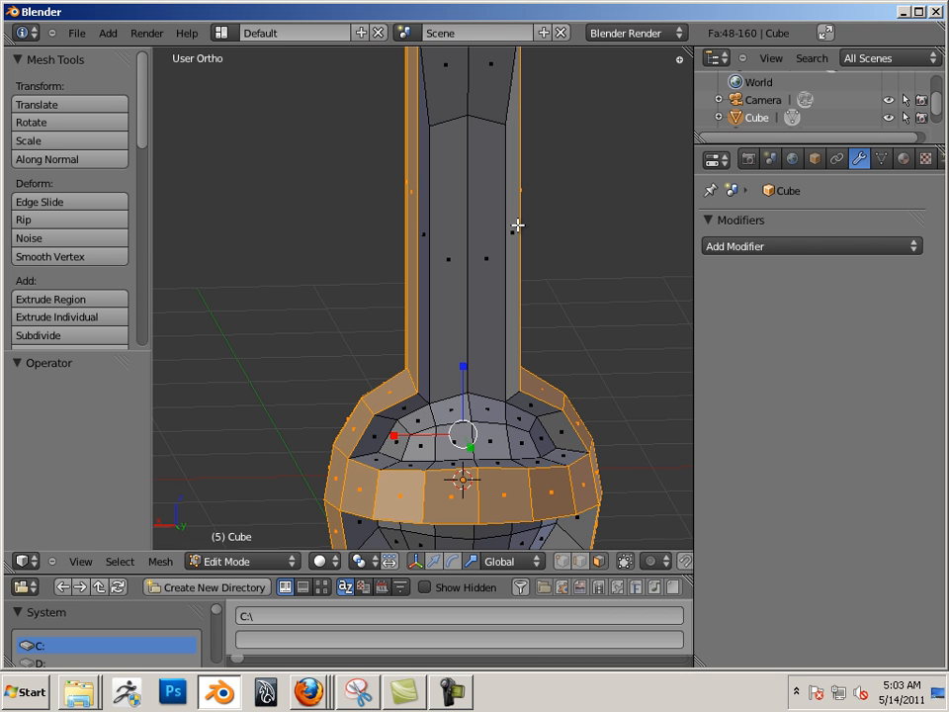
{"action": "middle_click_drag", "start_coordinate": [503, 224], "coordinate": [484, 383], "text": "shift"}
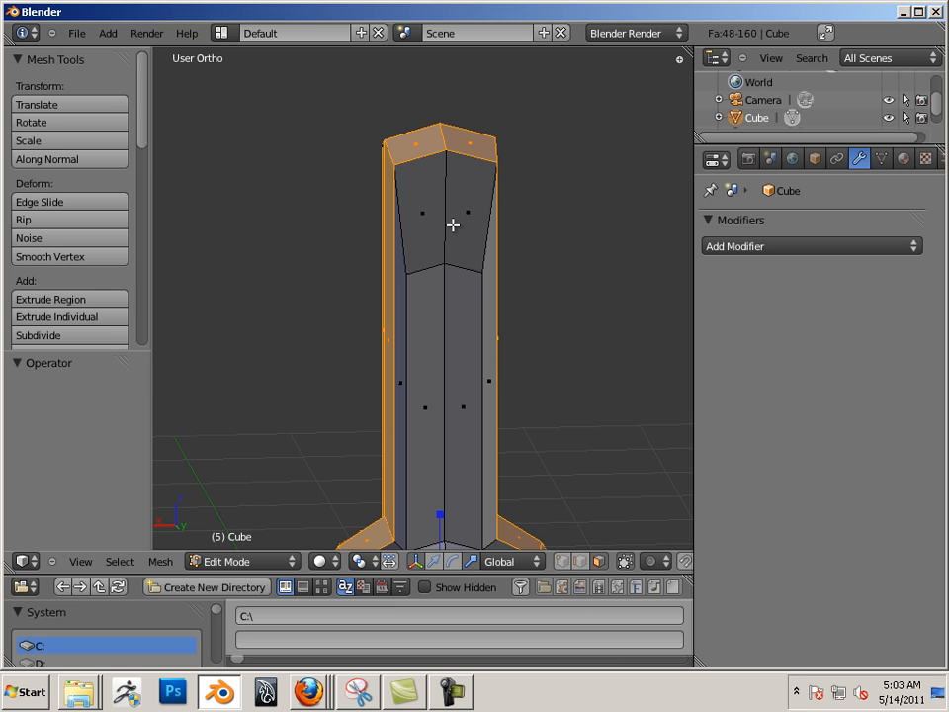
{"action": "scroll", "coordinate": [469, 269], "scroll_direction": "down", "scroll_amount": 1, "text": "shift"}
{"action": "scroll", "coordinate": [515, 313], "scroll_direction": "down", "scroll_amount": 3, "text": "shift"}
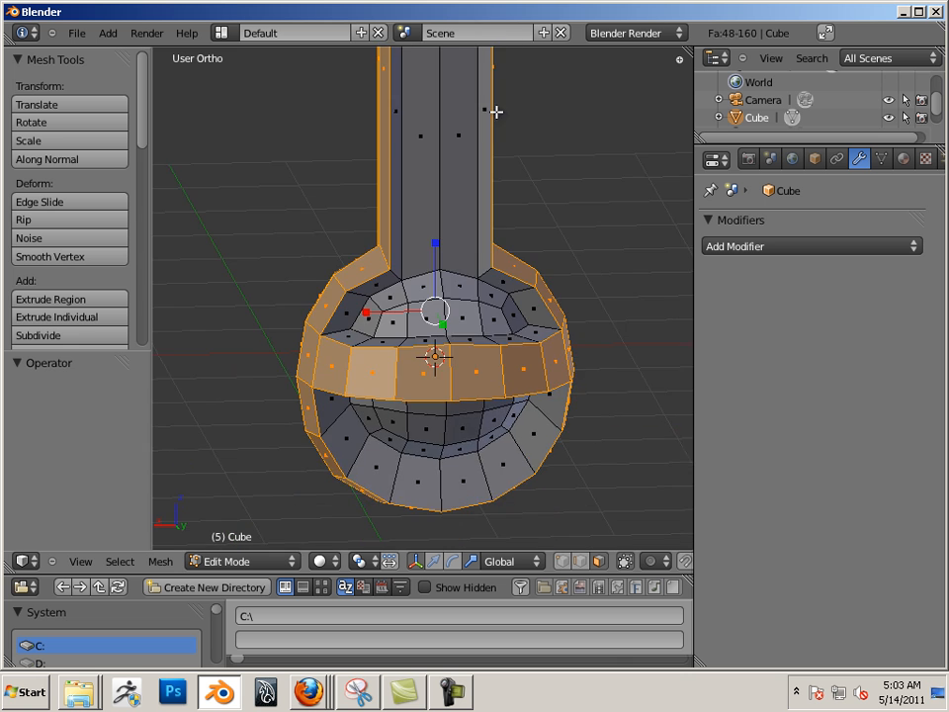
{"action": "scroll", "coordinate": [486, 138], "scroll_direction": "down", "scroll_amount": 2, "text": "shift"}
{"action": "middle_click_drag", "start_coordinate": [475, 226], "coordinate": [453, 284]}
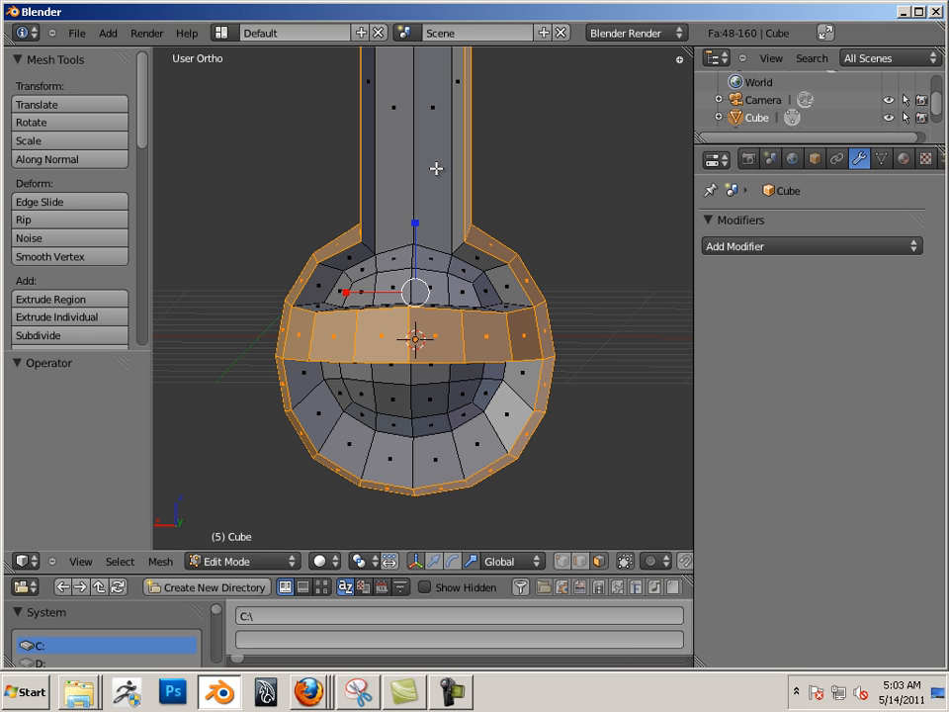
{"action": "key", "text": "ctrl+z"}
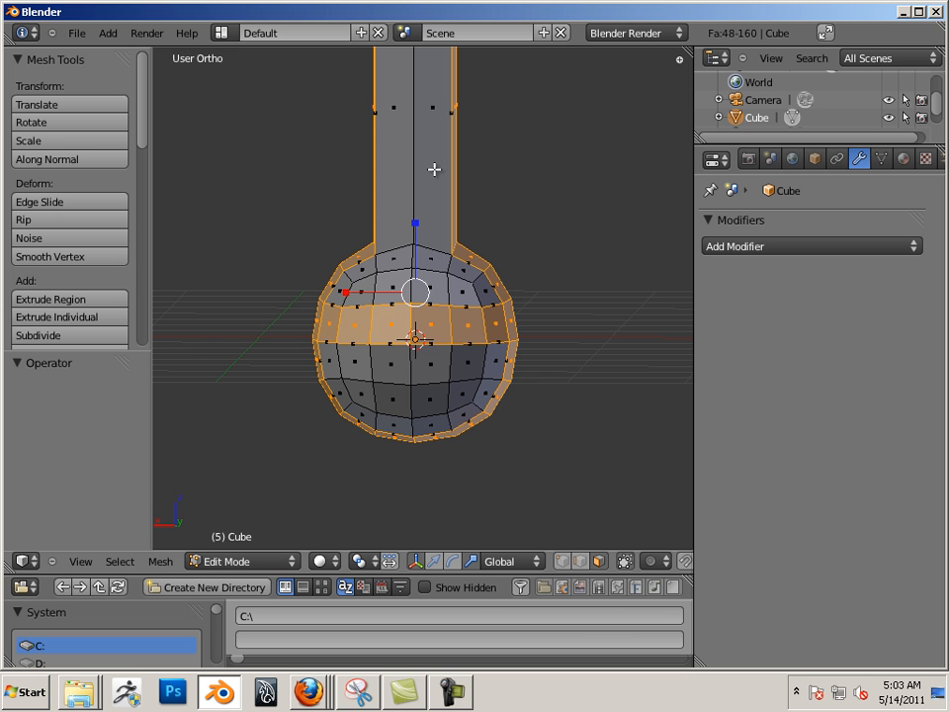
Step: Extrude the selected faces in place and offset them along normals by -0.016 for a thin double wall
{"action": "mouse_move", "coordinate": [441, 235]}
{"action": "middle_mouse_down"}
{"action": "mouse_move", "coordinate": [340, 312]}
{"action": "mouse_move", "coordinate": [451, 270]}
{"action": "middle_mouse_up"}
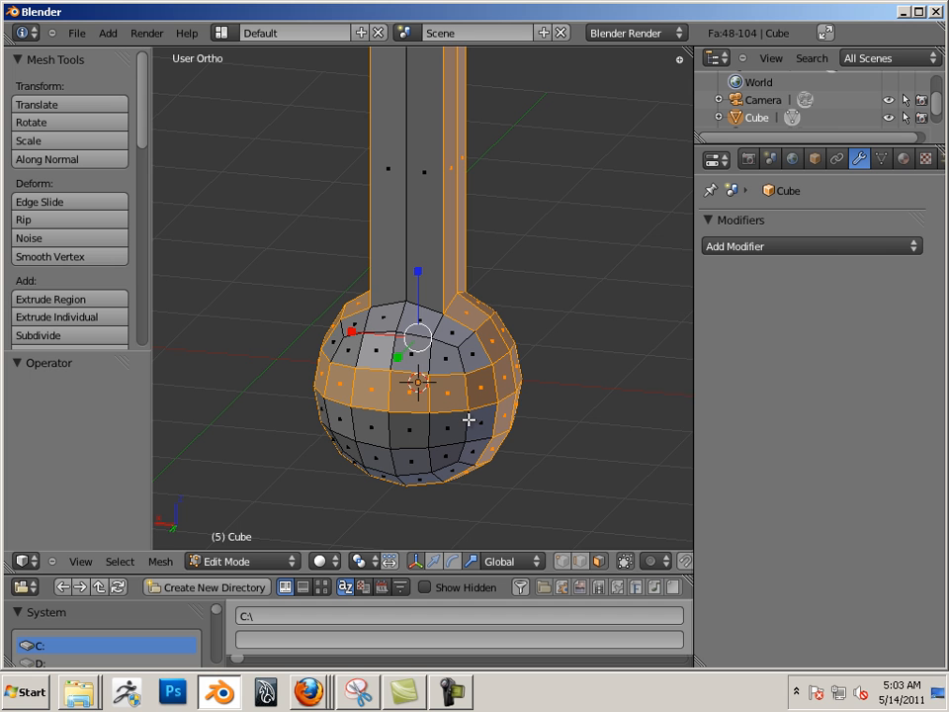
{"action": "key", "text": "e"}
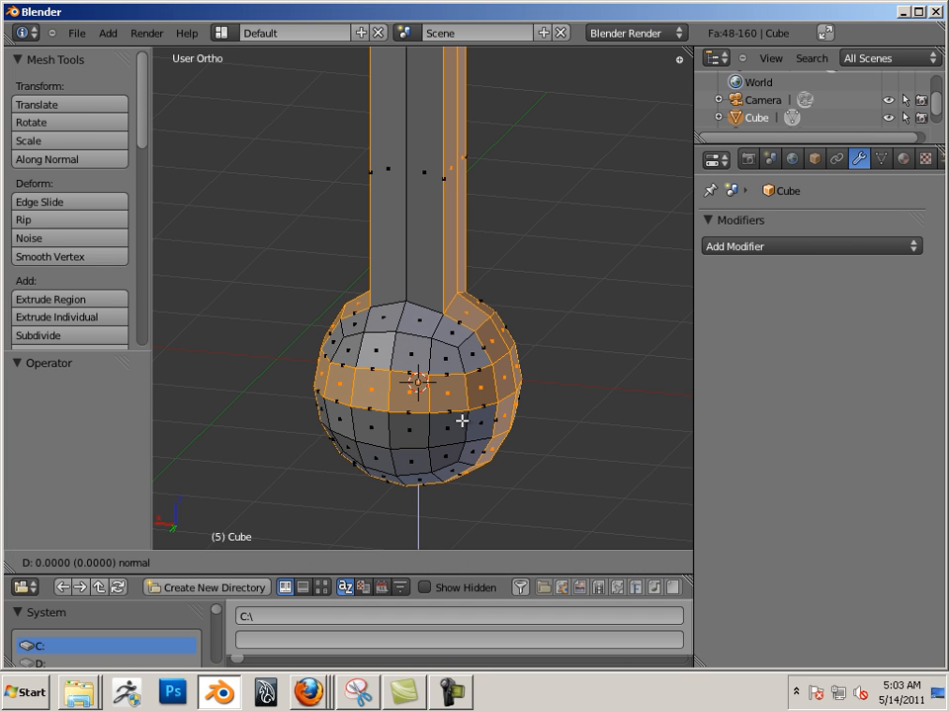
{"action": "right_click", "coordinate": [462, 420]}
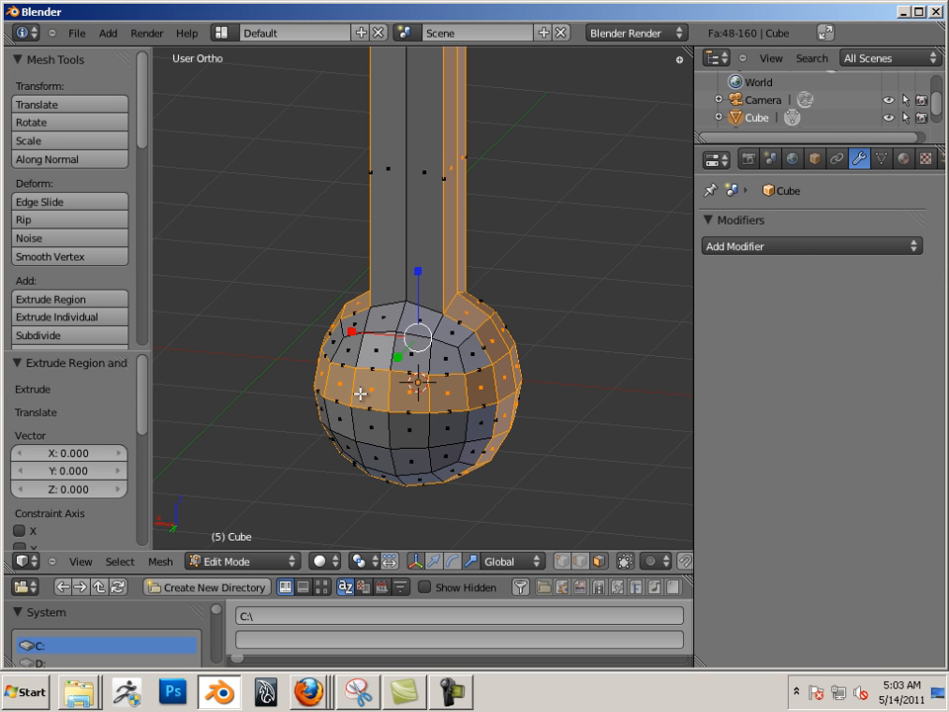
{"action": "left_click", "coordinate": [94, 164]}
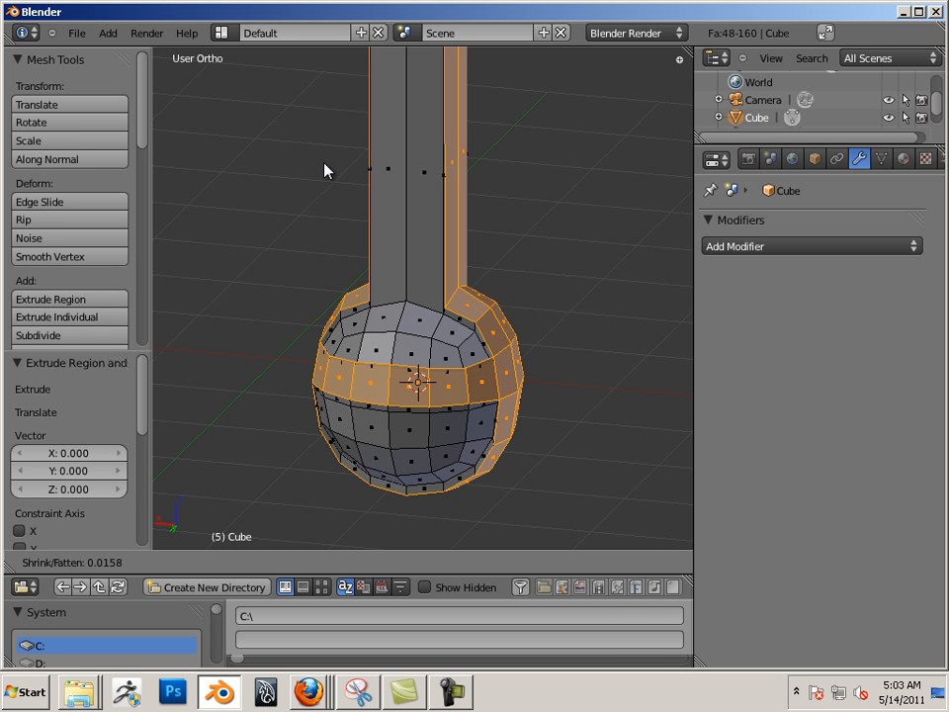
{"action": "left_click", "coordinate": [325, 166]}
Step: Orbit to a frontal view and bring the column top into view
{"action": "mouse_move", "coordinate": [278, 246]}
{"action": "middle_mouse_down"}
{"action": "mouse_move", "coordinate": [330, 205]}
{"action": "mouse_move", "coordinate": [306, 197]}
{"action": "mouse_move", "coordinate": [335, 239]}
{"action": "mouse_move", "coordinate": [328, 206]}
{"action": "mouse_move", "coordinate": [392, 261]}
{"action": "middle_mouse_up"}
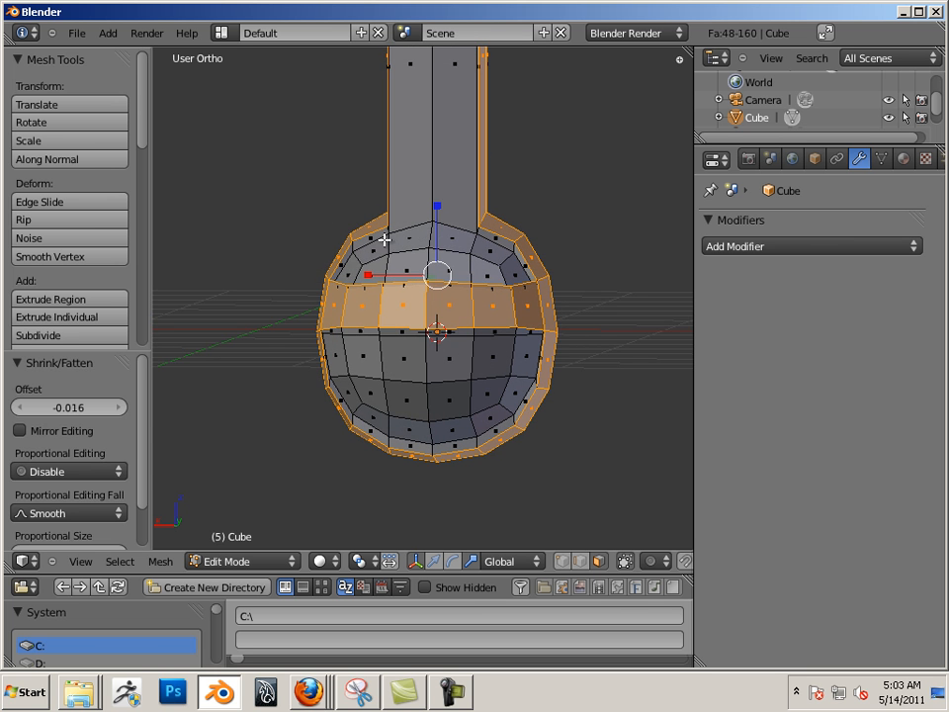
{"action": "middle_click_drag", "start_coordinate": [419, 247], "coordinate": [383, 451], "text": "shift"}
{"action": "middle_click_drag", "start_coordinate": [381, 368], "coordinate": [404, 361]}
{"action": "scroll", "coordinate": [403, 361], "scroll_direction": "up", "scroll_amount": 1}
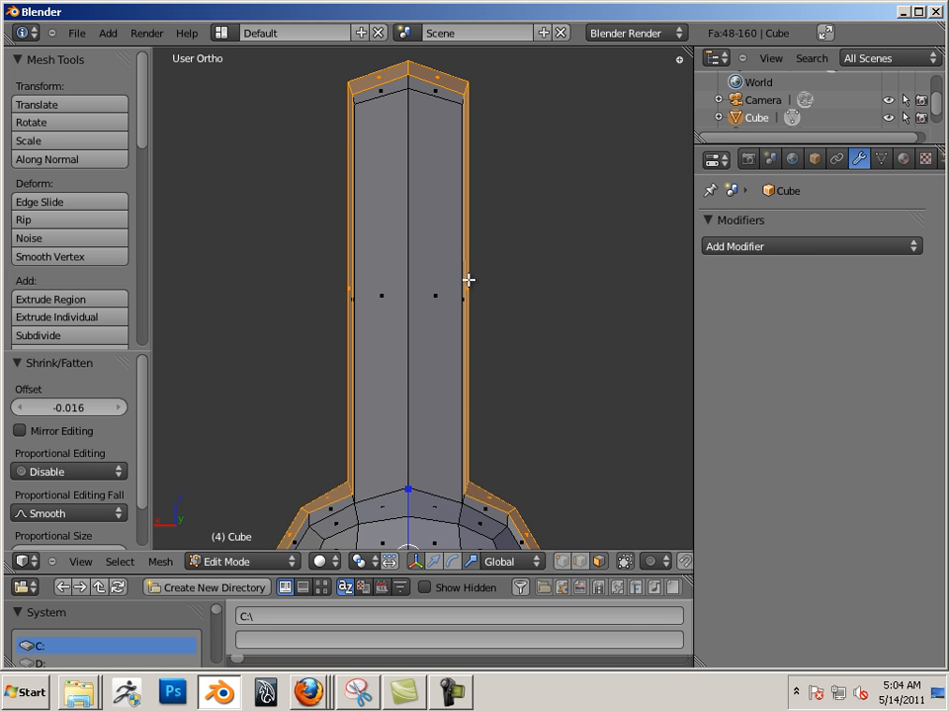
Step: Select the column's four front faces and scale them along X to 1.119
{"action": "middle_click_drag", "start_coordinate": [488, 299], "coordinate": [425, 318]}
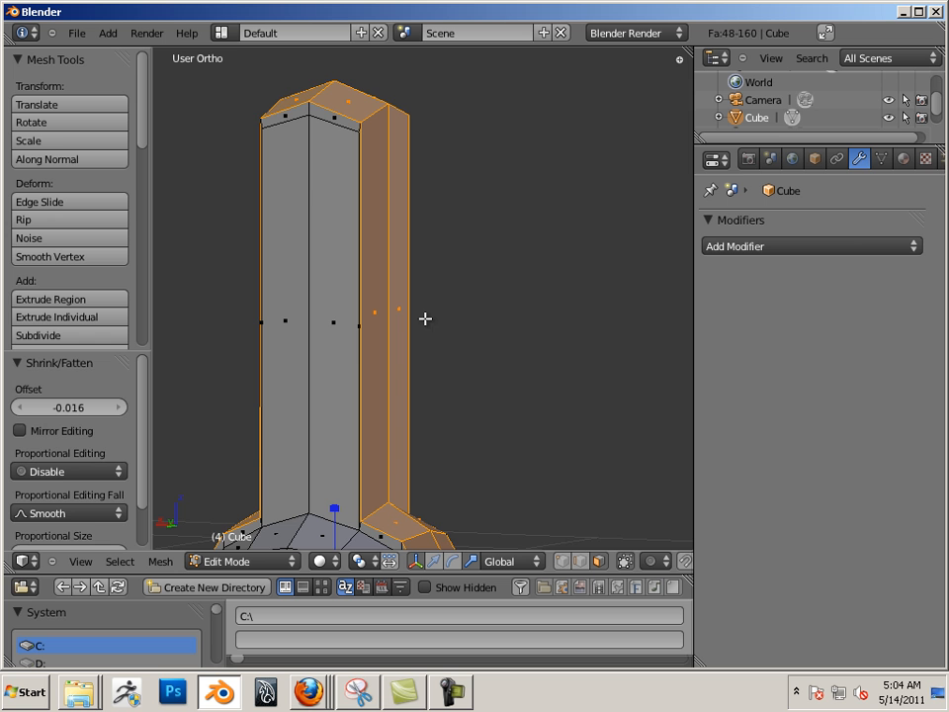
{"action": "right_click", "coordinate": [394, 310]}
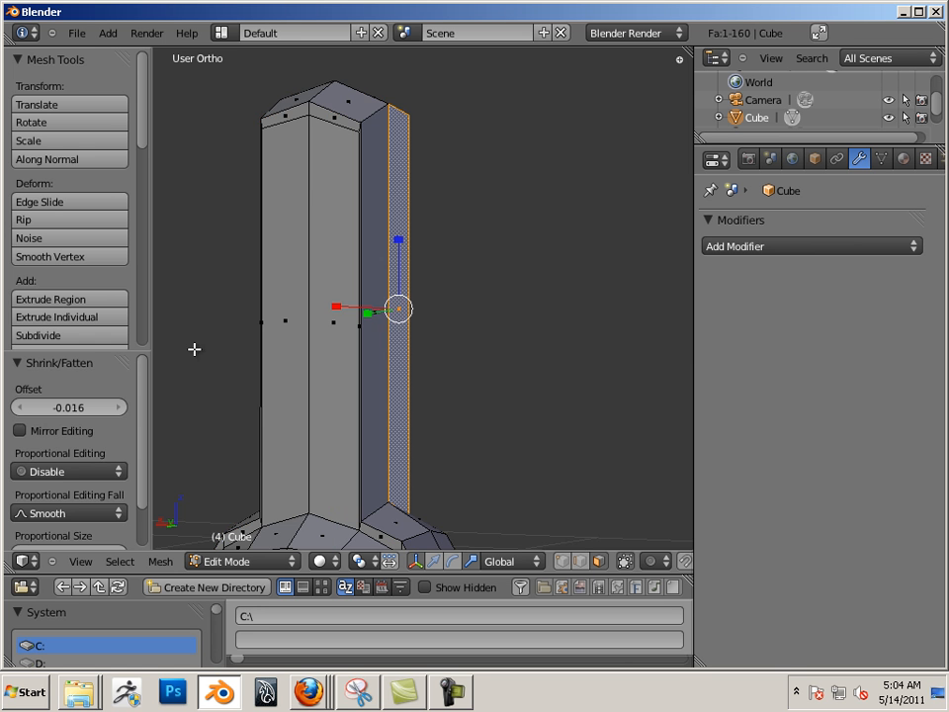
{"action": "middle_click_drag", "start_coordinate": [195, 348], "coordinate": [354, 365]}
{"action": "right_click", "coordinate": [461, 329], "text": "shift"}
{"action": "right_click", "coordinate": [502, 340], "text": "shift"}
{"action": "mouse_move", "coordinate": [502, 341]}
{"action": "middle_mouse_down"}
{"action": "mouse_move", "coordinate": [517, 373]}
{"action": "mouse_move", "coordinate": [434, 372]}
{"action": "mouse_move", "coordinate": [415, 356]}
{"action": "middle_mouse_up"}
{"action": "right_click", "coordinate": [400, 346], "text": "shift"}
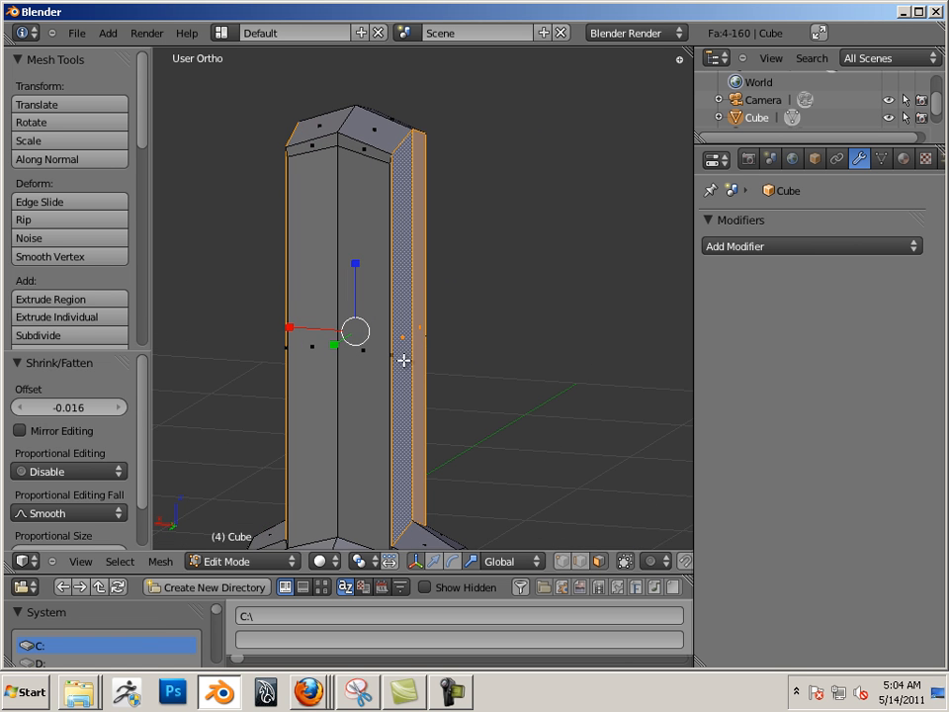
{"action": "key", "text": "s"}
{"action": "key", "text": "x"}
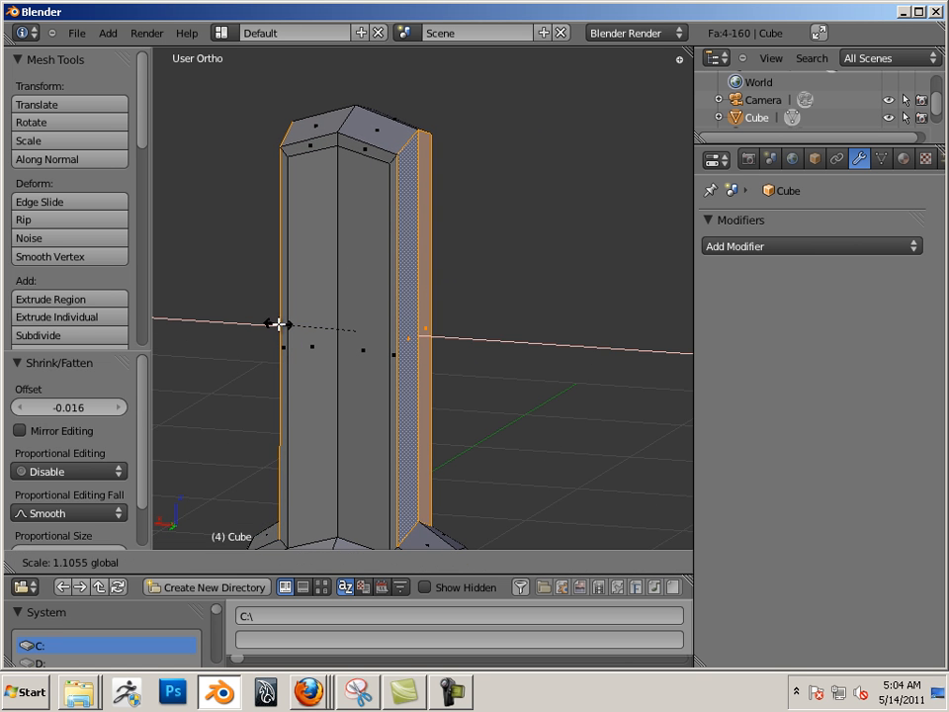
{"action": "left_click", "coordinate": [268, 324]}
Step: Orbit and pan until the whole sphere-and-column mesh is framed from slightly above
{"action": "mouse_move", "coordinate": [301, 347]}
{"action": "middle_mouse_down"}
{"action": "mouse_move", "coordinate": [317, 257]}
{"action": "mouse_move", "coordinate": [377, 233]}
{"action": "mouse_move", "coordinate": [349, 205]}
{"action": "mouse_move", "coordinate": [287, 197]}
{"action": "mouse_move", "coordinate": [191, 209]}
{"action": "mouse_move", "coordinate": [284, 214]}
{"action": "mouse_move", "coordinate": [364, 234]}
{"action": "middle_mouse_up"}
{"action": "scroll", "coordinate": [364, 233], "scroll_direction": "down", "scroll_amount": 3, "text": "shift"}
{"action": "scroll", "coordinate": [341, 239], "scroll_direction": "down", "scroll_amount": 2, "text": "shift"}
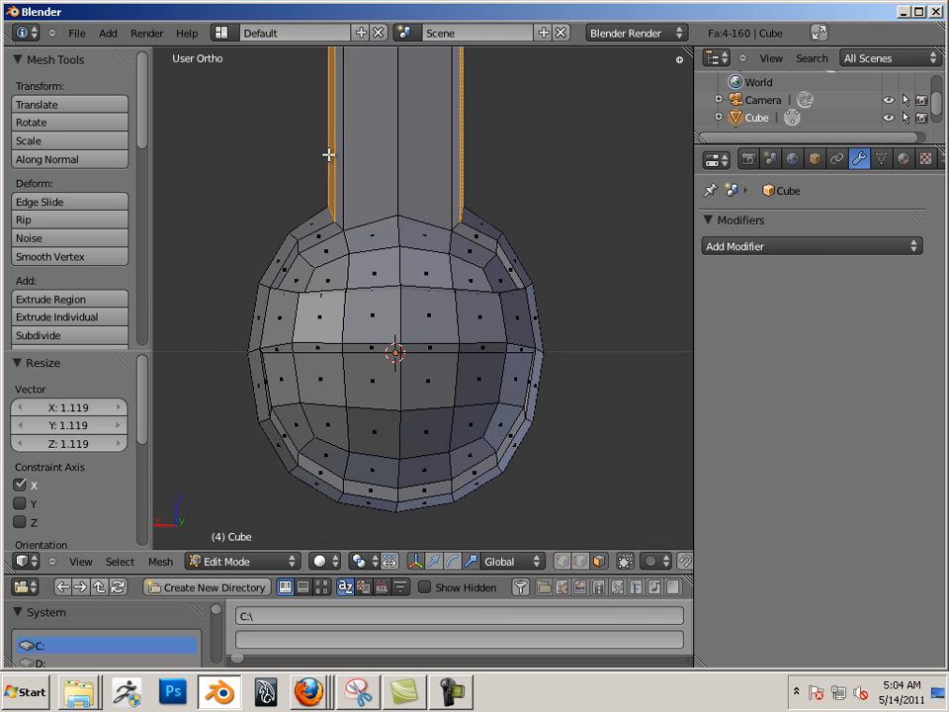
{"action": "mouse_move", "coordinate": [304, 413]}
{"action": "middle_mouse_down"}
{"action": "mouse_move", "coordinate": [278, 432]}
{"action": "mouse_move", "coordinate": [157, 432]}
{"action": "mouse_move", "coordinate": [212, 458]}
{"action": "mouse_move", "coordinate": [250, 508]}
{"action": "mouse_move", "coordinate": [282, 290]}
{"action": "mouse_move", "coordinate": [266, 397]}
{"action": "mouse_move", "coordinate": [308, 358]}
{"action": "mouse_move", "coordinate": [333, 303]}
{"action": "middle_mouse_up"}
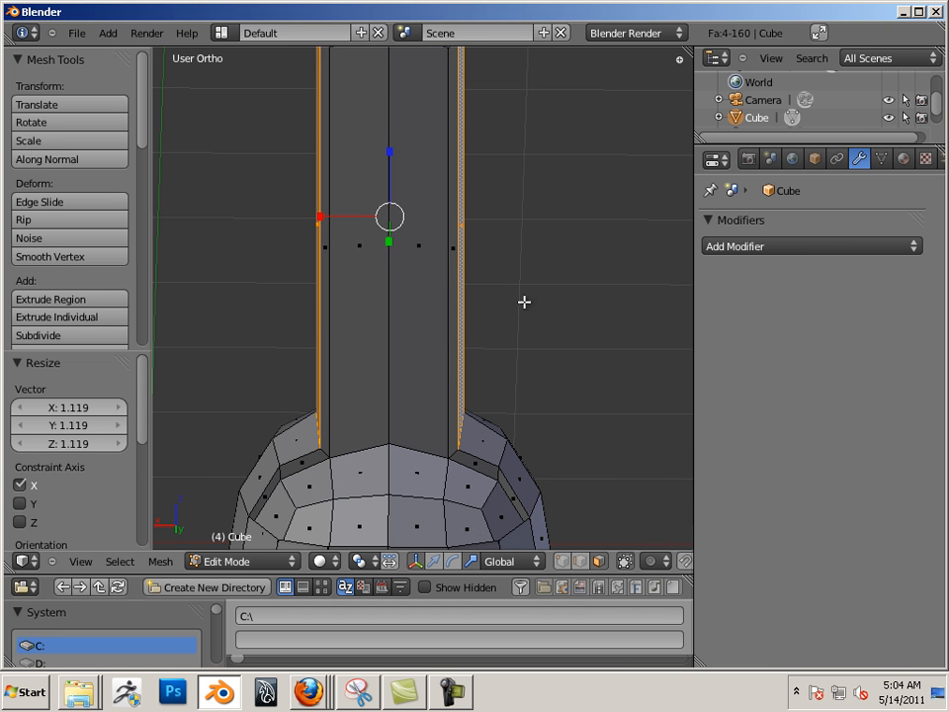
{"action": "mouse_move", "coordinate": [515, 313]}
{"action": "middle_mouse_down"}
{"action": "mouse_move", "coordinate": [426, 337]}
{"action": "mouse_move", "coordinate": [361, 340]}
{"action": "middle_mouse_up"}
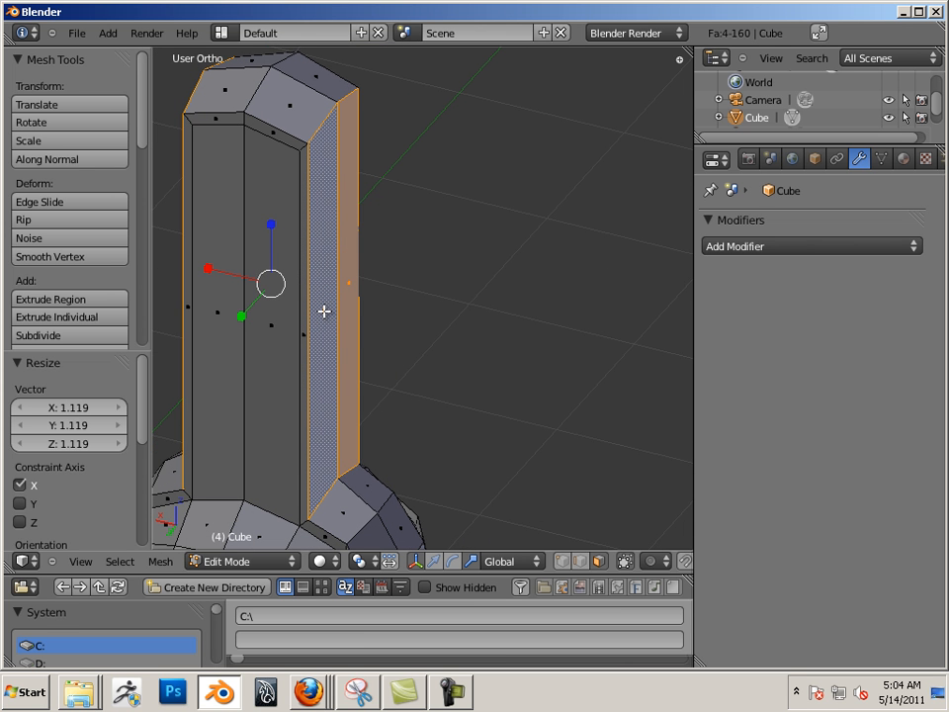
{"action": "mouse_move", "coordinate": [399, 421]}
{"action": "middle_mouse_down"}
{"action": "mouse_move", "coordinate": [394, 328]}
{"action": "mouse_move", "coordinate": [463, 373]}
{"action": "mouse_move", "coordinate": [443, 383]}
{"action": "middle_mouse_up"}
{"action": "scroll", "coordinate": [472, 304], "scroll_direction": "up", "scroll_amount": 3}
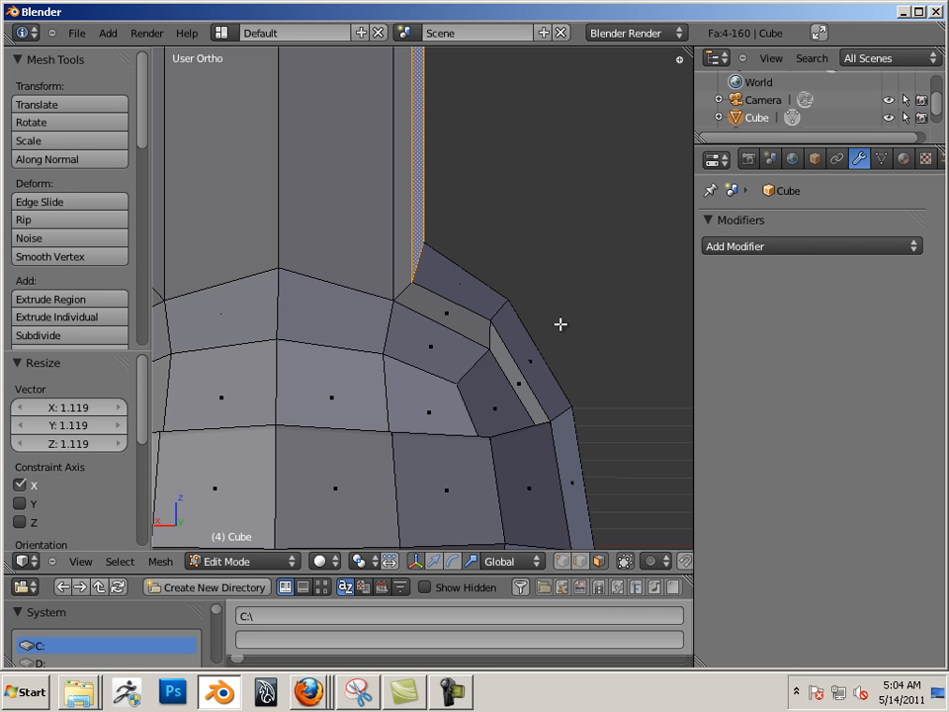
{"action": "middle_click_drag", "start_coordinate": [554, 431], "coordinate": [525, 281], "text": "shift"}
{"action": "middle_click_drag", "start_coordinate": [537, 343], "coordinate": [531, 404], "text": "shift"}
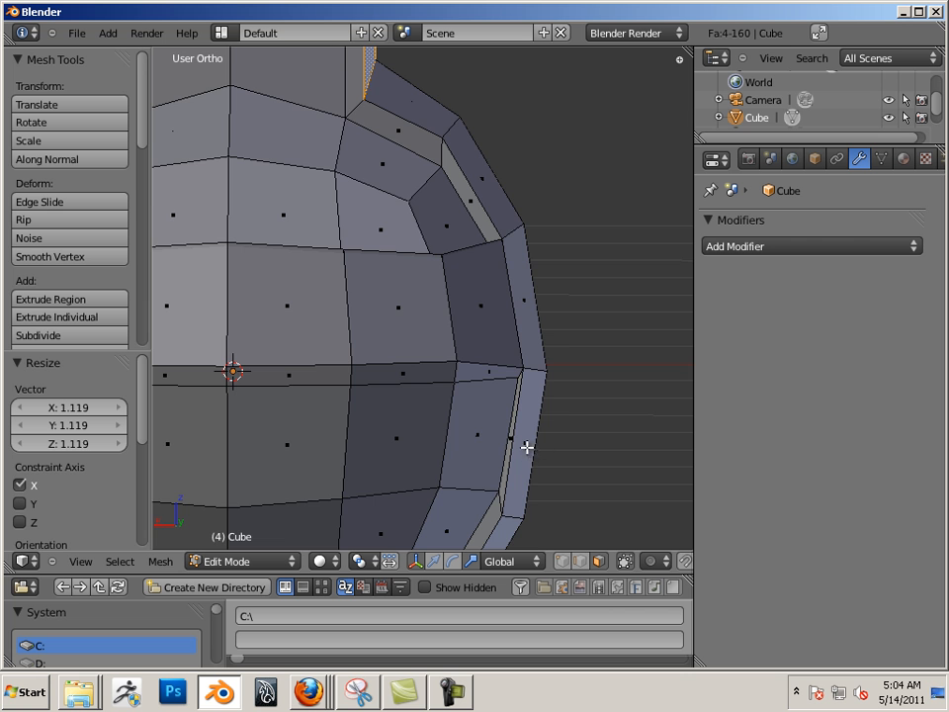
{"action": "scroll", "coordinate": [595, 462], "scroll_direction": "down", "scroll_amount": 2}
{"action": "scroll", "coordinate": [521, 443], "scroll_direction": "down", "scroll_amount": 3}
{"action": "scroll", "coordinate": [432, 339], "scroll_direction": "up", "scroll_amount": 1}
{"action": "mouse_move", "coordinate": [432, 339]}
{"action": "middle_mouse_down", "text": "shift"}
{"action": "mouse_move", "coordinate": [408, 444]}
{"action": "mouse_move", "coordinate": [400, 335]}
{"action": "middle_mouse_up", "text": "shift"}
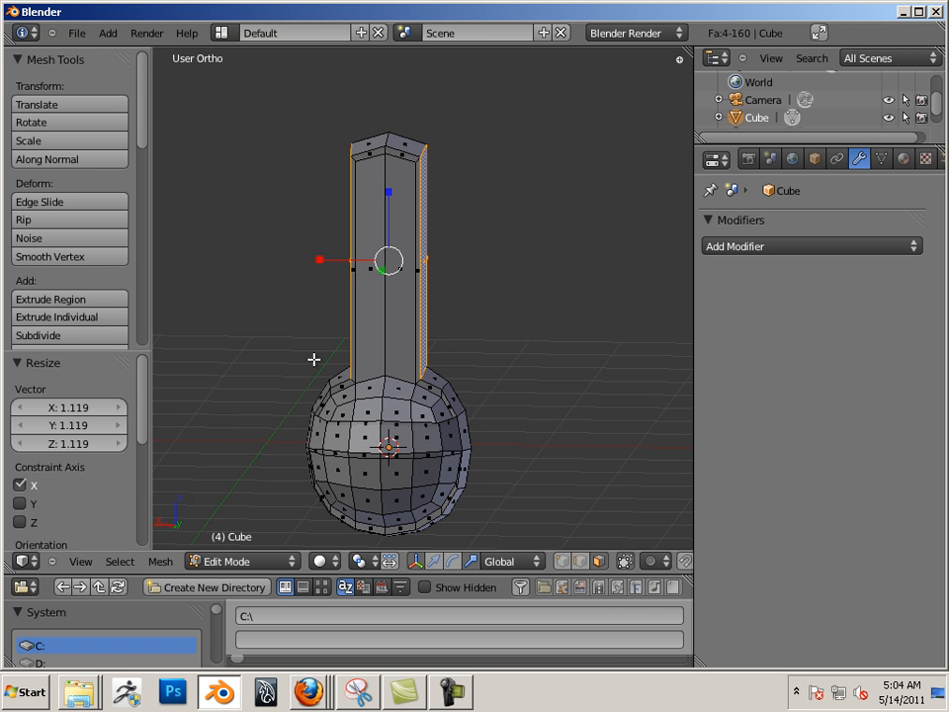
{"action": "mouse_move", "coordinate": [302, 352]}
{"action": "middle_mouse_down"}
{"action": "mouse_move", "coordinate": [331, 338]}
{"action": "mouse_move", "coordinate": [456, 396]}
{"action": "middle_mouse_up"}
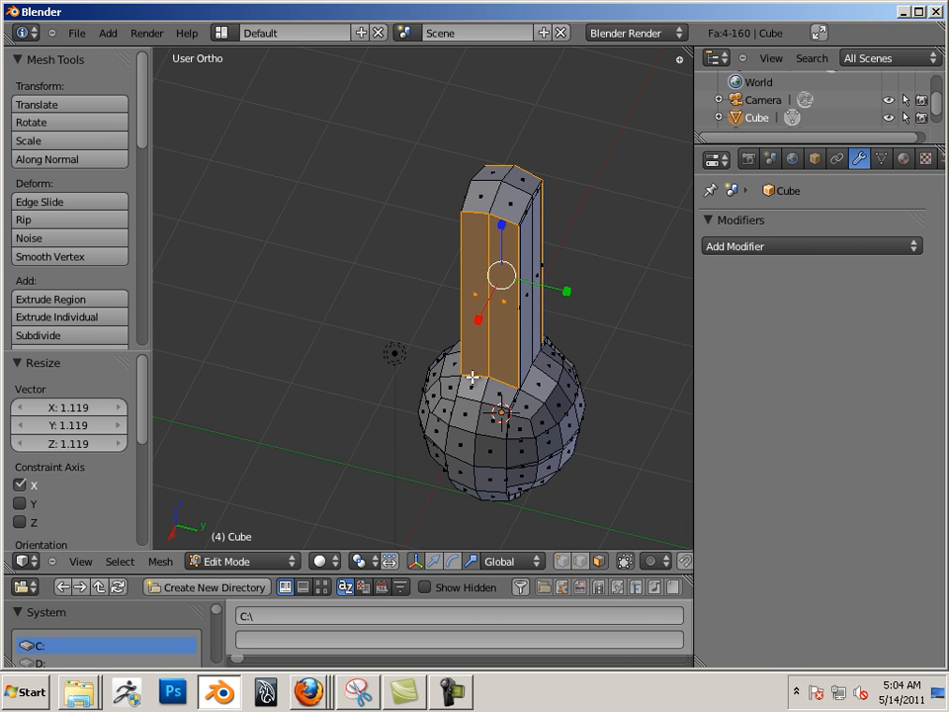
Step: Add a band of sphere faces, invert the selection, and delete those faces to leave an open frame
{"action": "right_click", "coordinate": [453, 367], "text": "alt"}
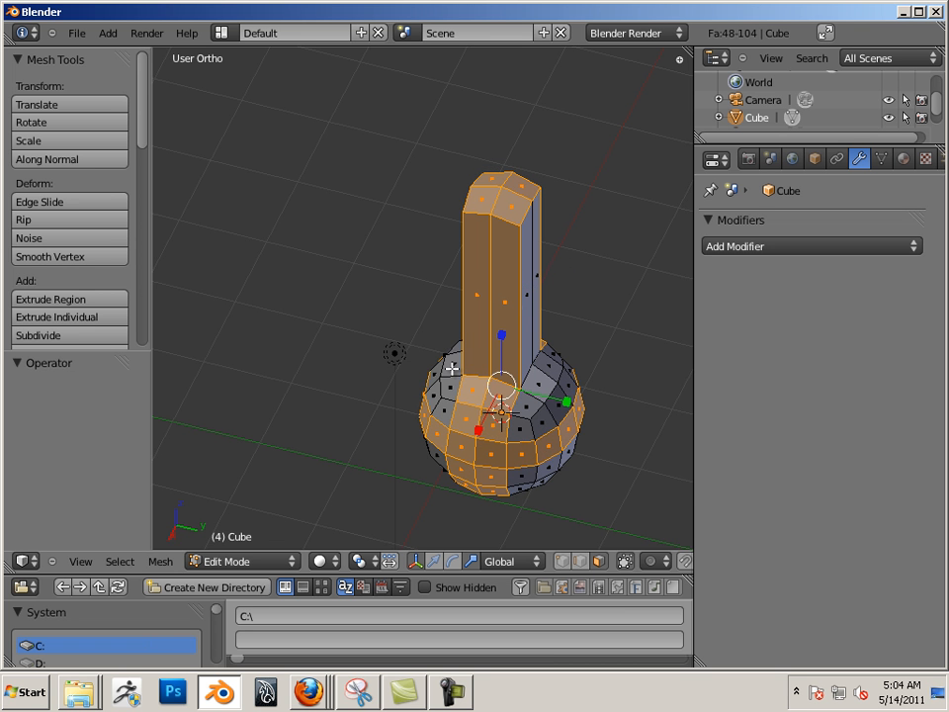
{"action": "key", "text": "s"}
{"action": "key", "text": "Escape"}
{"action": "mouse_move", "coordinate": [494, 396]}
{"action": "middle_mouse_down"}
{"action": "mouse_move", "coordinate": [424, 388]}
{"action": "mouse_move", "coordinate": [380, 369]}
{"action": "mouse_move", "coordinate": [402, 373]}
{"action": "mouse_move", "coordinate": [438, 310]}
{"action": "mouse_move", "coordinate": [407, 354]}
{"action": "middle_mouse_up"}
{"action": "left_click", "coordinate": [136, 563]}
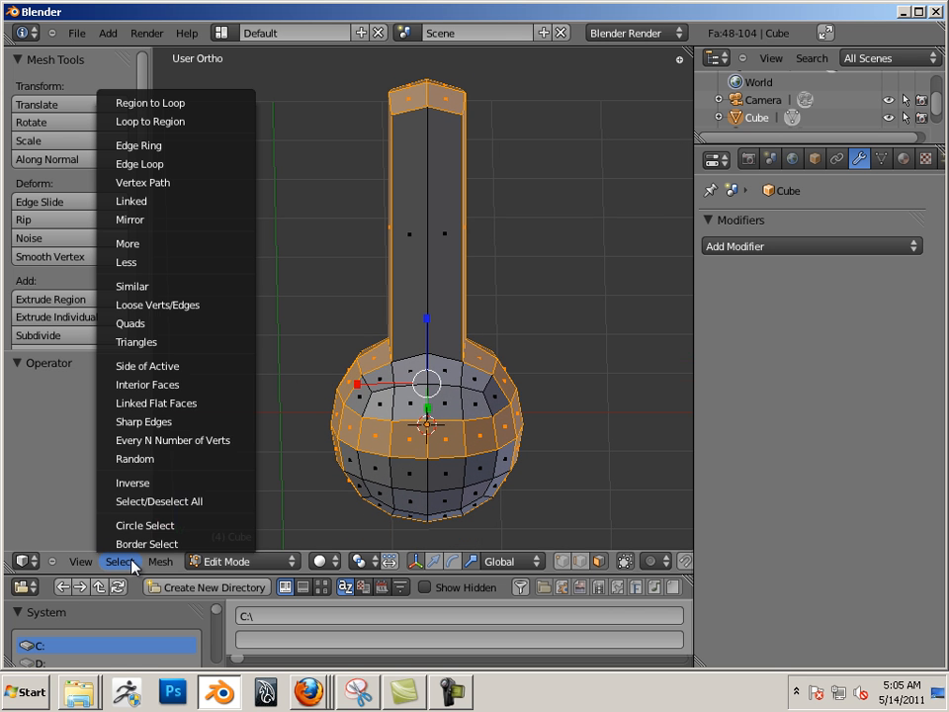
{"action": "left_click", "coordinate": [146, 487]}
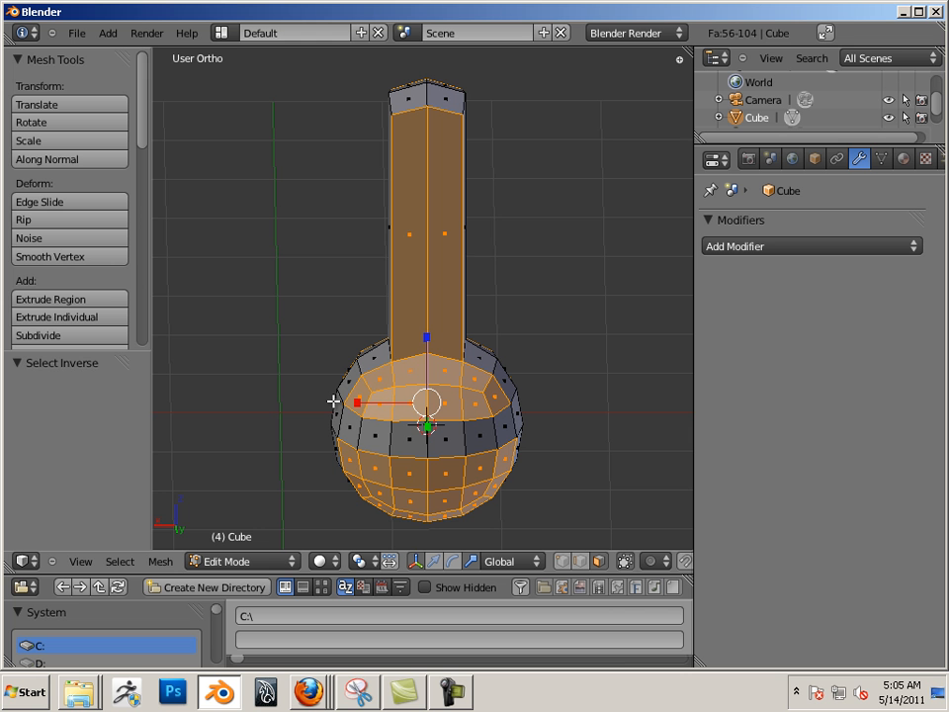
{"action": "key", "text": "x"}
{"action": "left_click", "coordinate": [403, 389]}
Step: Box-select the whole remaining mesh and undo an accidental flipping scale
{"action": "mouse_move", "coordinate": [359, 394]}
{"action": "middle_mouse_down"}
{"action": "mouse_move", "coordinate": [494, 401]}
{"action": "mouse_move", "coordinate": [584, 434]}
{"action": "mouse_move", "coordinate": [267, 366]}
{"action": "mouse_move", "coordinate": [283, 307]}
{"action": "mouse_move", "coordinate": [562, 417]}
{"action": "mouse_move", "coordinate": [508, 463]}
{"action": "mouse_move", "coordinate": [376, 242]}
{"action": "middle_mouse_up"}
{"action": "left_click_drag", "start_coordinate": [366, 113], "coordinate": [529, 470]}
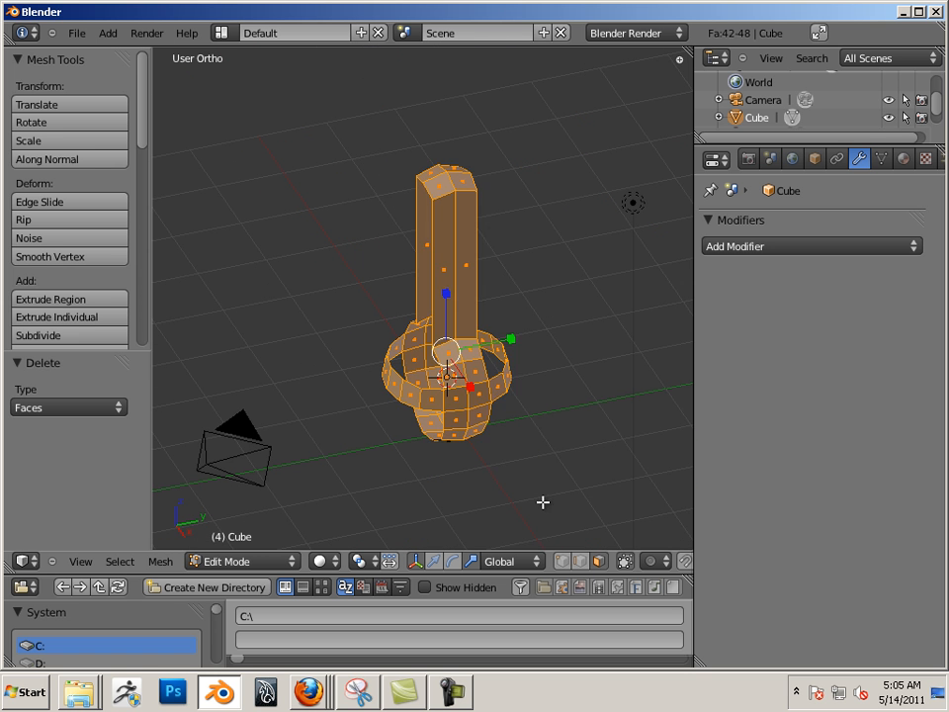
{"action": "scroll", "coordinate": [499, 470], "scroll_direction": "up", "scroll_amount": 2}
{"action": "scroll", "coordinate": [455, 446], "scroll_direction": "up", "scroll_amount": 1}
{"action": "mouse_move", "coordinate": [439, 442]}
{"action": "middle_mouse_down"}
{"action": "mouse_move", "coordinate": [576, 445]}
{"action": "mouse_move", "coordinate": [517, 345]}
{"action": "mouse_move", "coordinate": [484, 370]}
{"action": "mouse_move", "coordinate": [552, 394]}
{"action": "mouse_move", "coordinate": [461, 377]}
{"action": "middle_mouse_up"}
{"action": "key", "text": "s"}
{"action": "left_click", "coordinate": [431, 373]}
{"action": "key", "text": "ctrl+z"}
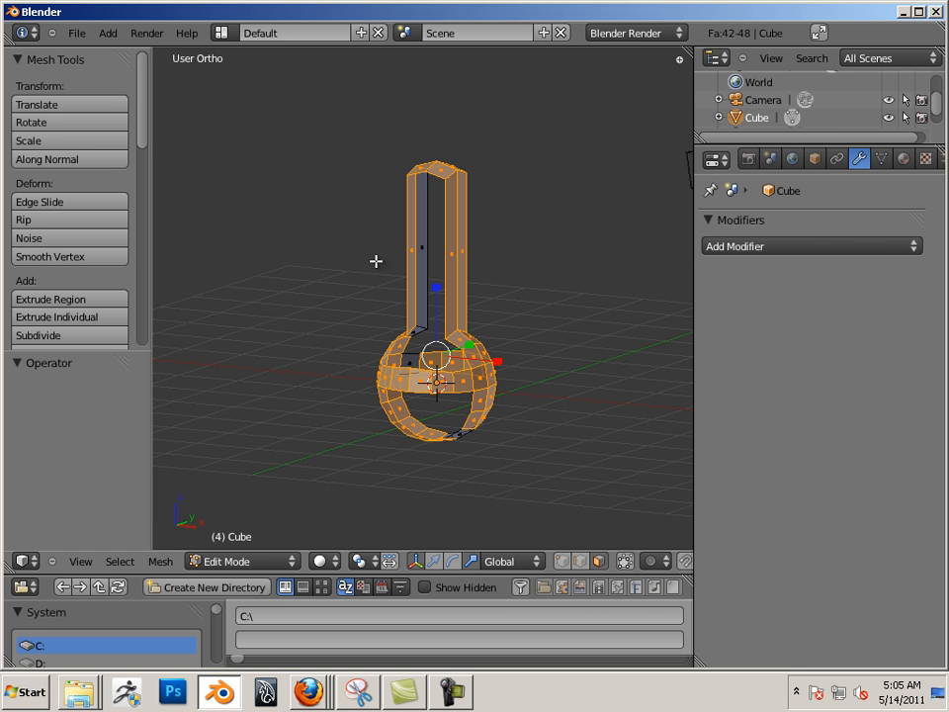
Step: Box-select everything and run Solidify from the command search
{"action": "mouse_move", "coordinate": [354, 299]}
{"action": "middle_mouse_down"}
{"action": "mouse_move", "coordinate": [514, 353]}
{"action": "mouse_move", "coordinate": [502, 343]}
{"action": "middle_mouse_up"}
{"action": "key", "text": "b"}
{"action": "left_click_drag", "start_coordinate": [314, 146], "coordinate": [466, 421]}
{"action": "scroll", "coordinate": [376, 364], "scroll_direction": "up", "scroll_amount": 1}
{"action": "scroll", "coordinate": [409, 395], "scroll_direction": "up", "scroll_amount": 1}
{"action": "scroll", "coordinate": [445, 350], "scroll_direction": "up", "scroll_amount": 1}
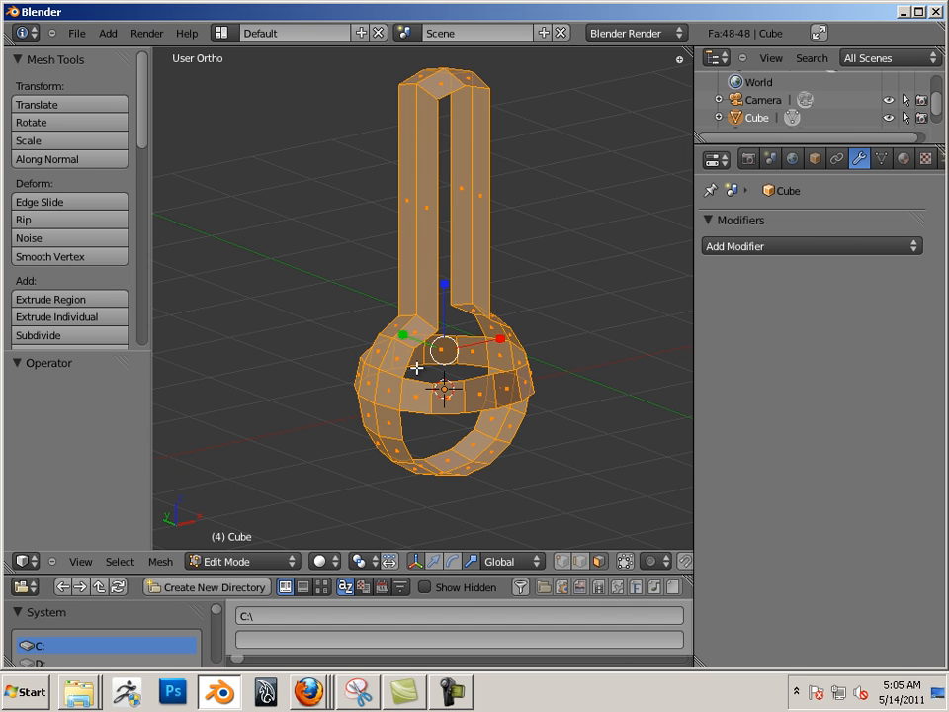
{"action": "key", "text": "space"}
{"action": "type", "text": "Solidify"}
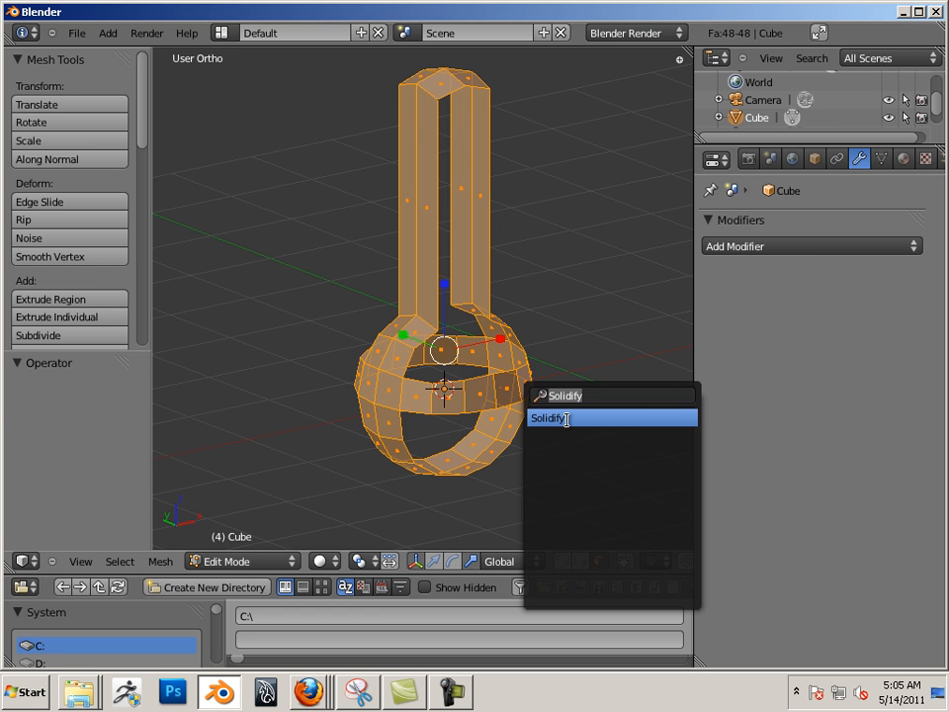
{"action": "left_click", "coordinate": [567, 419]}
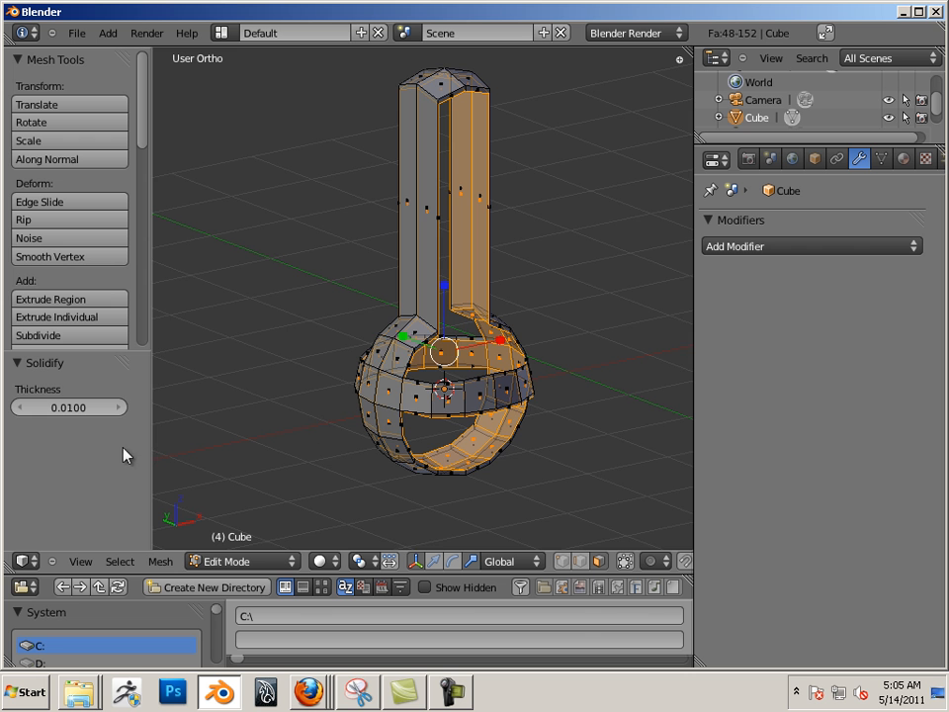
Step: Raise the Solidify thickness to 0.024 and inspect the double walls
{"action": "mouse_move", "coordinate": [265, 421]}
{"action": "middle_mouse_down"}
{"action": "mouse_move", "coordinate": [146, 406]}
{"action": "mouse_move", "coordinate": [237, 427]}
{"action": "mouse_move", "coordinate": [361, 364]}
{"action": "mouse_move", "coordinate": [310, 324]}
{"action": "mouse_move", "coordinate": [367, 327]}
{"action": "middle_mouse_up"}
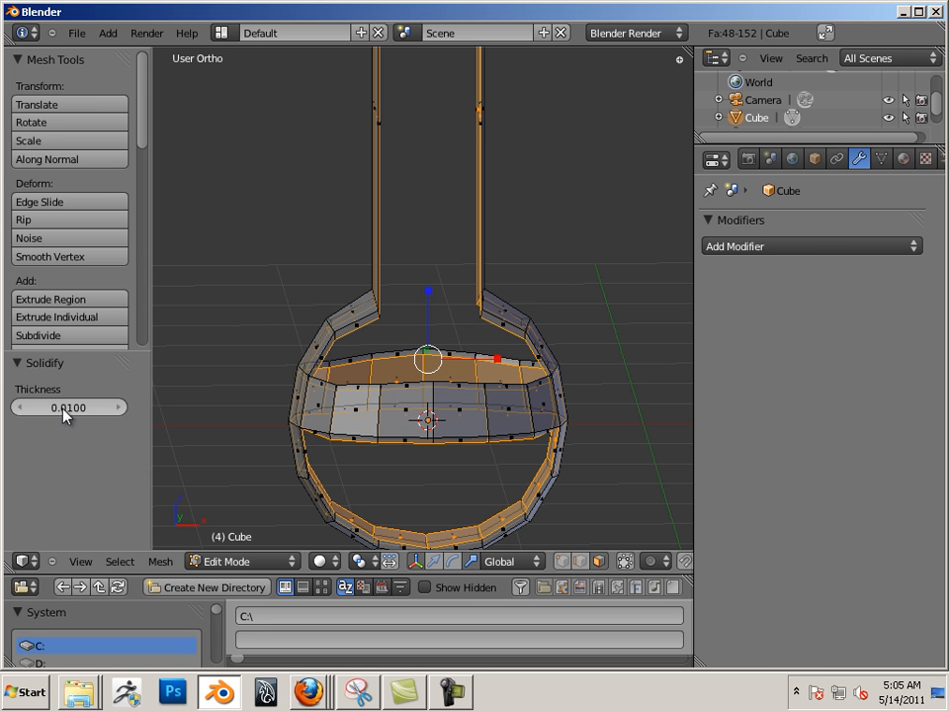
{"action": "mouse_move", "coordinate": [64, 410]}
{"action": "left_mouse_down"}
{"action": "mouse_move", "coordinate": [87, 415]}
{"action": "mouse_move", "coordinate": [25, 401]}
{"action": "mouse_move", "coordinate": [86, 413]}
{"action": "left_mouse_up"}
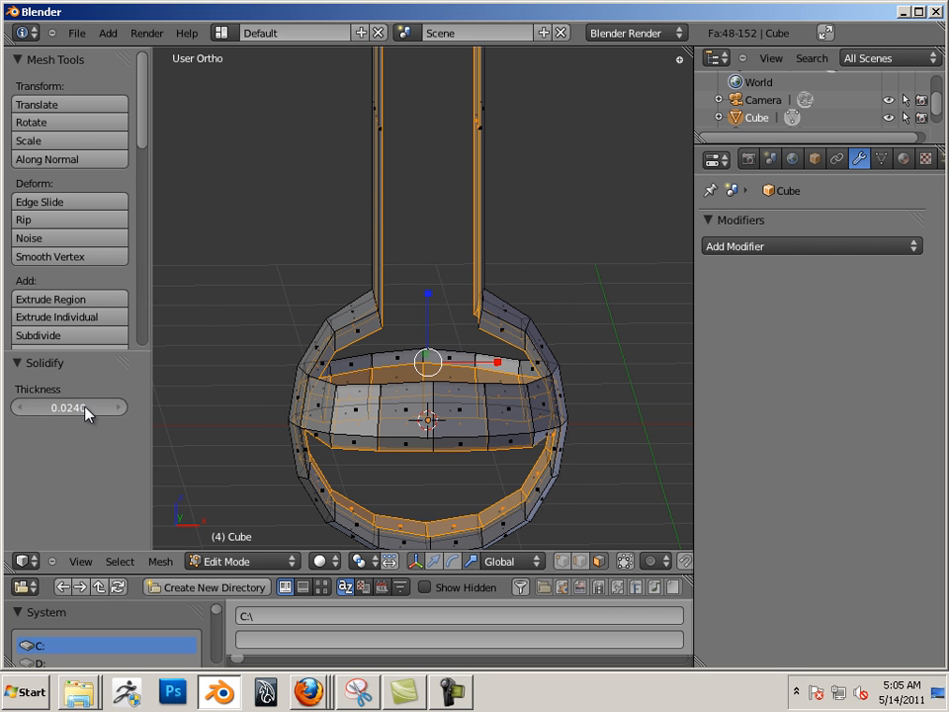
{"action": "mouse_move", "coordinate": [206, 314]}
{"action": "middle_mouse_down"}
{"action": "mouse_move", "coordinate": [174, 392]}
{"action": "mouse_move", "coordinate": [194, 425]}
{"action": "mouse_move", "coordinate": [143, 426]}
{"action": "mouse_move", "coordinate": [261, 411]}
{"action": "mouse_move", "coordinate": [32, 405]}
{"action": "mouse_move", "coordinate": [148, 402]}
{"action": "mouse_move", "coordinate": [169, 384]}
{"action": "mouse_move", "coordinate": [144, 324]}
{"action": "mouse_move", "coordinate": [206, 495]}
{"action": "mouse_move", "coordinate": [243, 397]}
{"action": "mouse_move", "coordinate": [303, 400]}
{"action": "mouse_move", "coordinate": [284, 452]}
{"action": "mouse_move", "coordinate": [301, 483]}
{"action": "mouse_move", "coordinate": [365, 468]}
{"action": "middle_mouse_up"}
Step: Select the pillars' front and back faces and narrow them along X to 0.881
{"action": "right_click", "coordinate": [406, 226]}
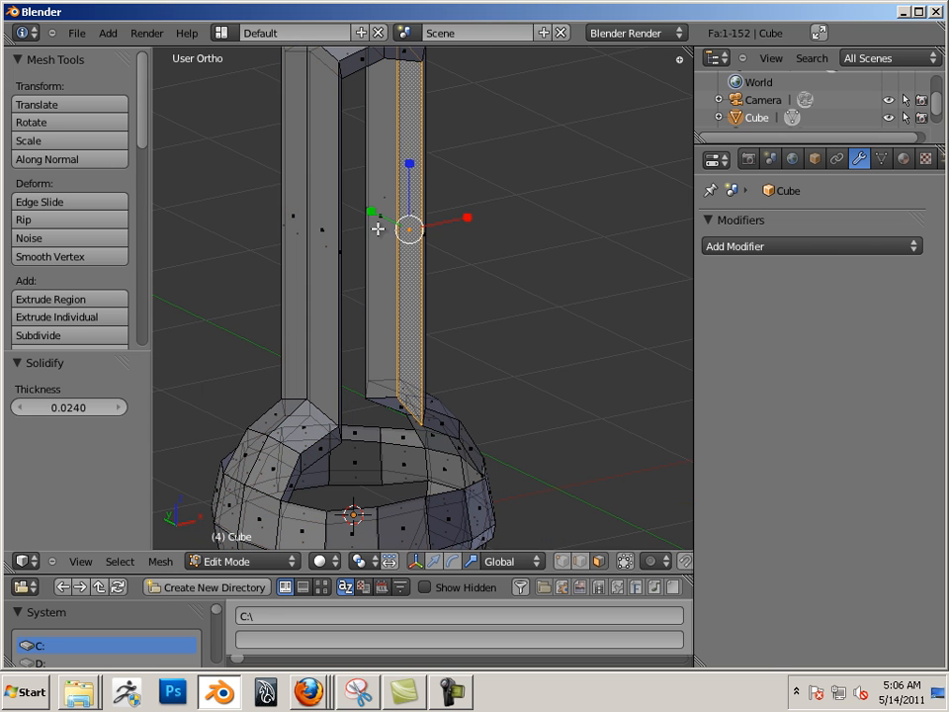
{"action": "mouse_move", "coordinate": [358, 247]}
{"action": "middle_mouse_down"}
{"action": "mouse_move", "coordinate": [337, 296]}
{"action": "mouse_move", "coordinate": [365, 308]}
{"action": "mouse_move", "coordinate": [239, 273]}
{"action": "mouse_move", "coordinate": [303, 210]}
{"action": "middle_mouse_up"}
{"action": "right_click", "coordinate": [305, 208], "text": "shift"}
{"action": "right_click", "coordinate": [327, 193], "text": "shift"}
{"action": "mouse_move", "coordinate": [313, 256]}
{"action": "middle_mouse_down"}
{"action": "mouse_move", "coordinate": [439, 254]}
{"action": "mouse_move", "coordinate": [408, 217]}
{"action": "middle_mouse_up"}
{"action": "right_click", "coordinate": [386, 210], "text": "shift"}
{"action": "key", "text": "s"}
{"action": "key", "text": "x"}
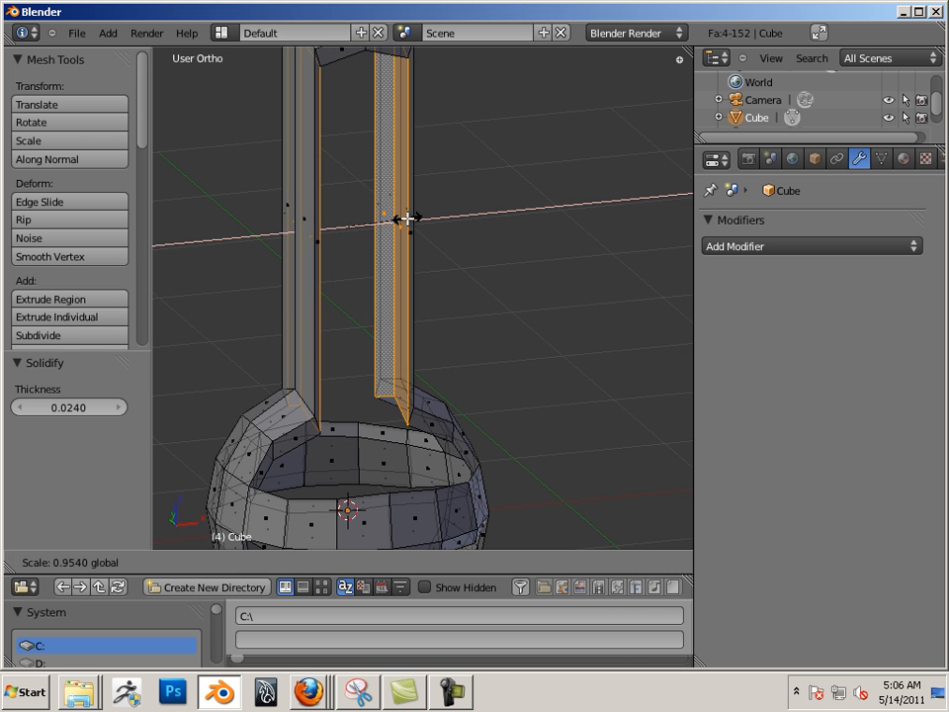
{"action": "left_click", "coordinate": [403, 218]}
Step: Orbit back to the front and select a face on the bowl's right shoulder
{"action": "mouse_move", "coordinate": [481, 371]}
{"action": "middle_mouse_down"}
{"action": "mouse_move", "coordinate": [466, 328]}
{"action": "mouse_move", "coordinate": [320, 322]}
{"action": "mouse_move", "coordinate": [466, 298]}
{"action": "mouse_move", "coordinate": [452, 334]}
{"action": "middle_mouse_up"}
{"action": "scroll", "coordinate": [452, 334], "scroll_direction": "down", "scroll_amount": 2}
{"action": "scroll", "coordinate": [404, 309], "scroll_direction": "down", "scroll_amount": 2}
{"action": "right_click", "coordinate": [464, 401]}
{"action": "scroll", "coordinate": [486, 393], "scroll_direction": "down", "scroll_amount": 1}
{"action": "mouse_move", "coordinate": [486, 394]}
{"action": "middle_mouse_down"}
{"action": "mouse_move", "coordinate": [458, 373]}
{"action": "mouse_move", "coordinate": [567, 389]}
{"action": "mouse_move", "coordinate": [282, 371]}
{"action": "mouse_move", "coordinate": [405, 371]}
{"action": "middle_mouse_up"}
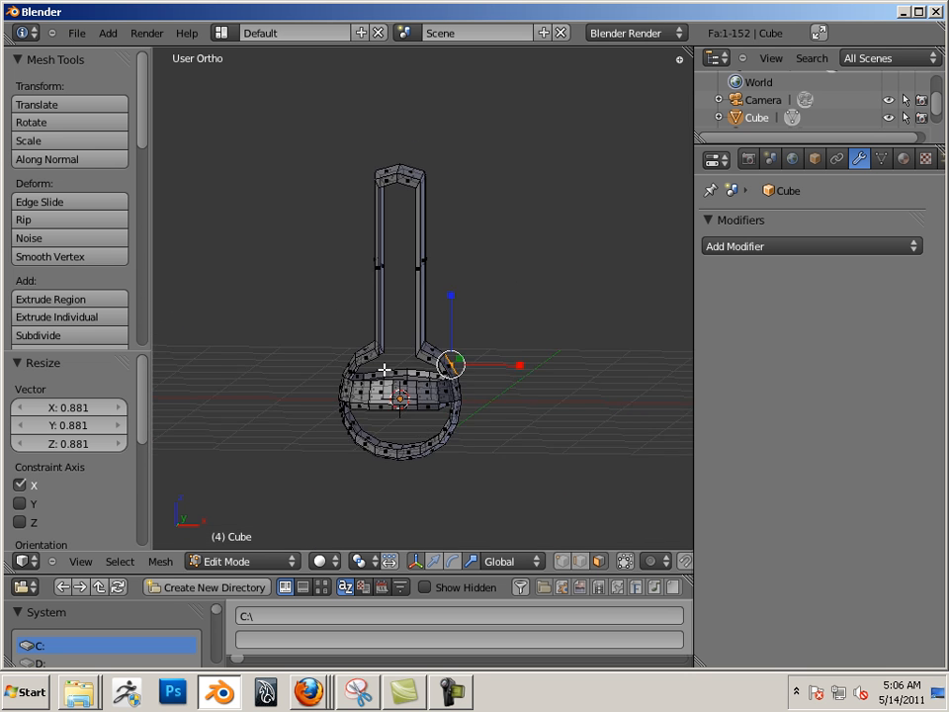
{"action": "scroll", "coordinate": [452, 394], "scroll_direction": "up", "scroll_amount": 4}
Step: Back in Object Mode, add a Multiresolution modifier to the shell
{"action": "key", "text": "Tab"}
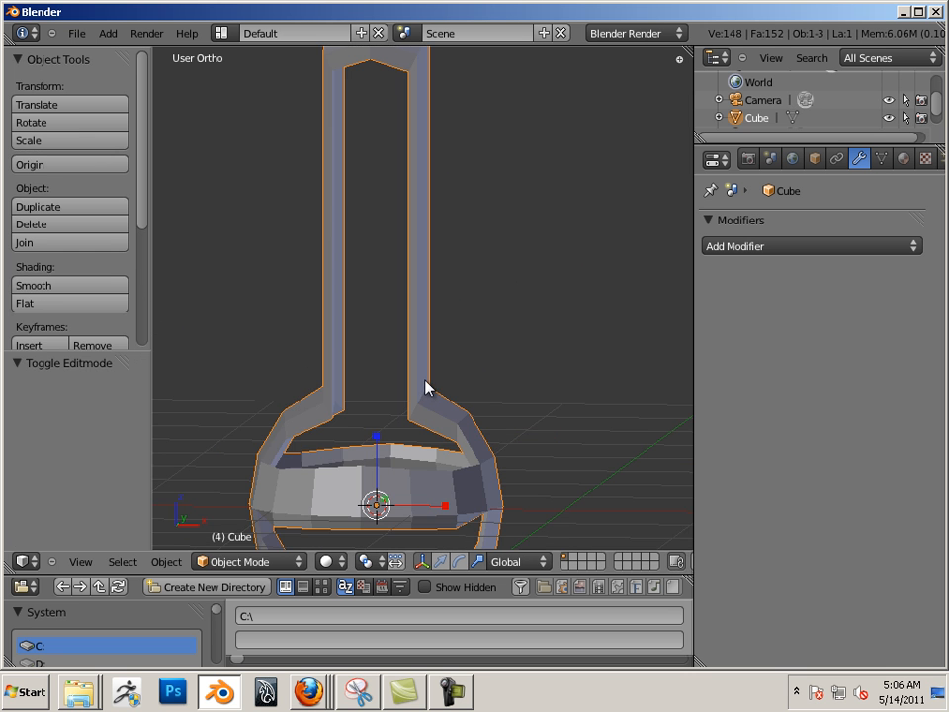
{"action": "left_click", "coordinate": [731, 247]}
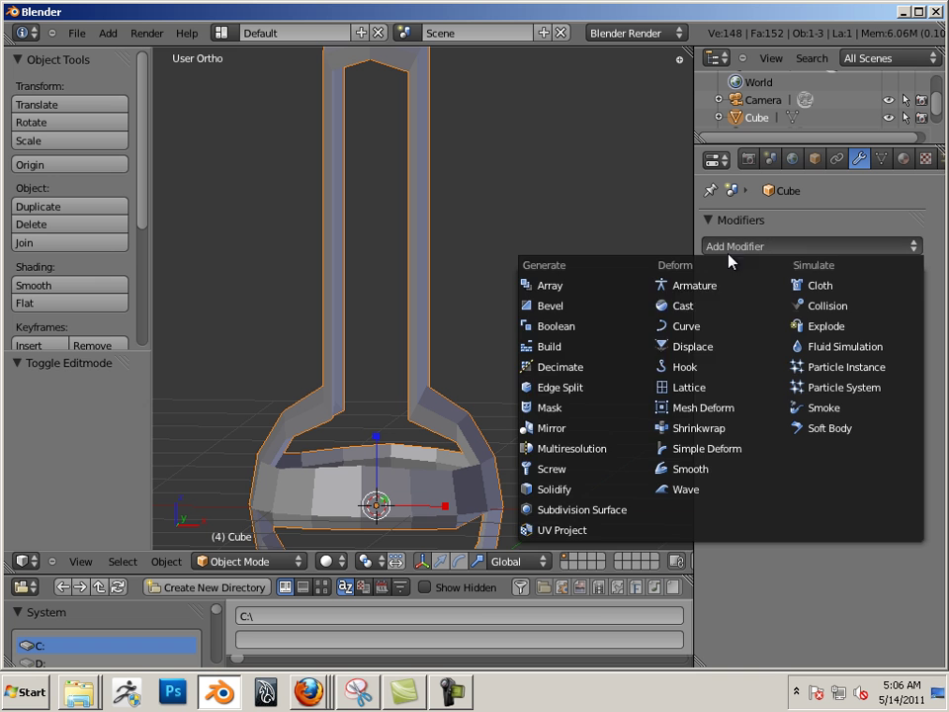
{"action": "left_click", "coordinate": [608, 449]}
Step: Subdivide the Multires modifier to smooth the shell, then deselect and inspect the rounded form
{"action": "left_click", "coordinate": [856, 358]}
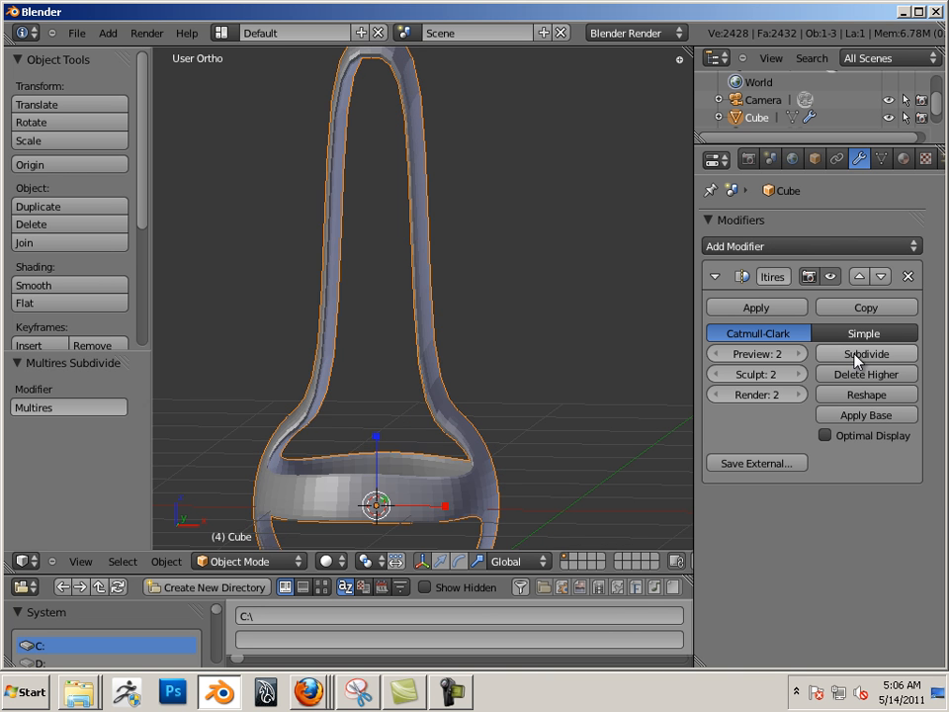
{"action": "left_click", "coordinate": [850, 357]}
{"action": "key", "text": "a"}
{"action": "scroll", "coordinate": [553, 316], "scroll_direction": "down", "scroll_amount": 3}
{"action": "mouse_move", "coordinate": [528, 309]}
{"action": "middle_mouse_down"}
{"action": "mouse_move", "coordinate": [283, 358]}
{"action": "mouse_move", "coordinate": [332, 320]}
{"action": "middle_mouse_up"}
{"action": "scroll", "coordinate": [502, 345], "scroll_direction": "up", "scroll_amount": 3}
{"action": "middle_click_drag", "start_coordinate": [502, 345], "coordinate": [252, 278]}
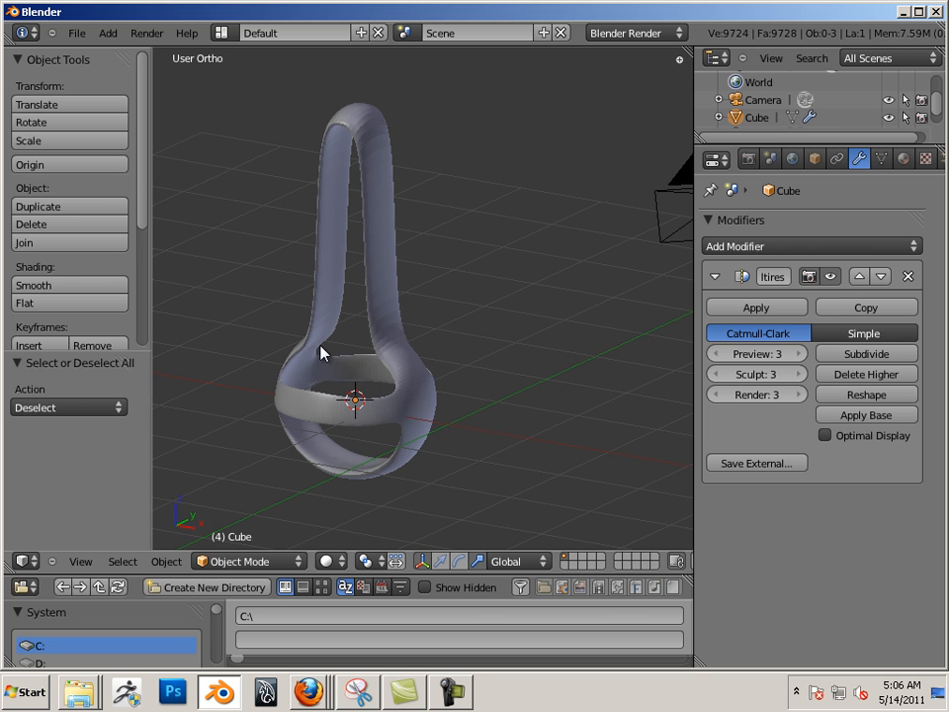